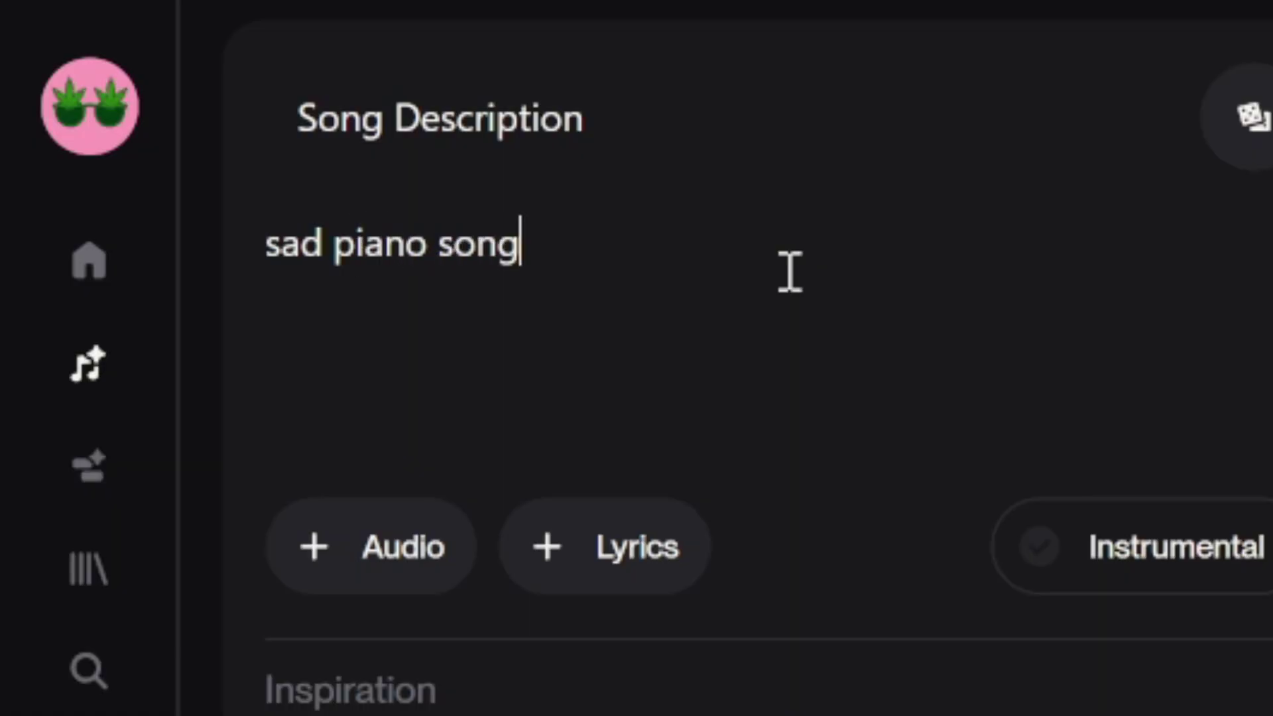
Step: Create songs from the 'sad piano song' description
click(278, 654)
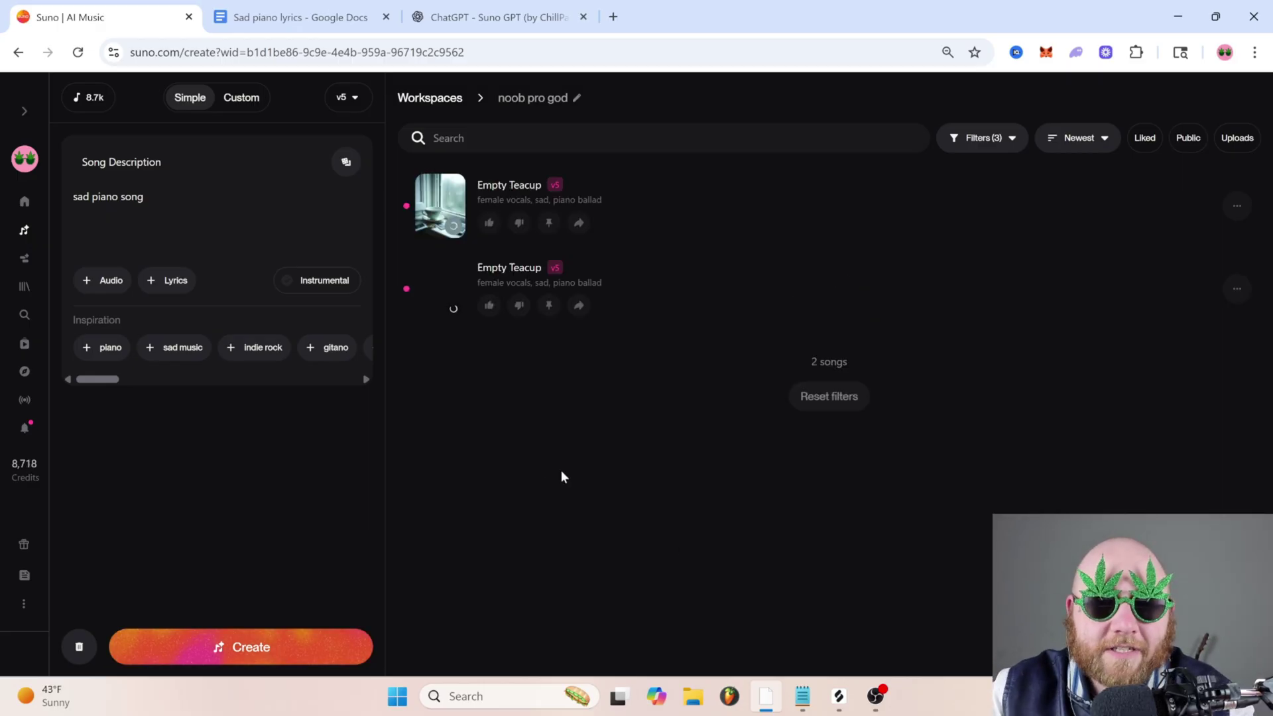
Step: Play and pause the first Empty Teacup take, then open its actions menu to rename it NOOB 1
click(444, 209)
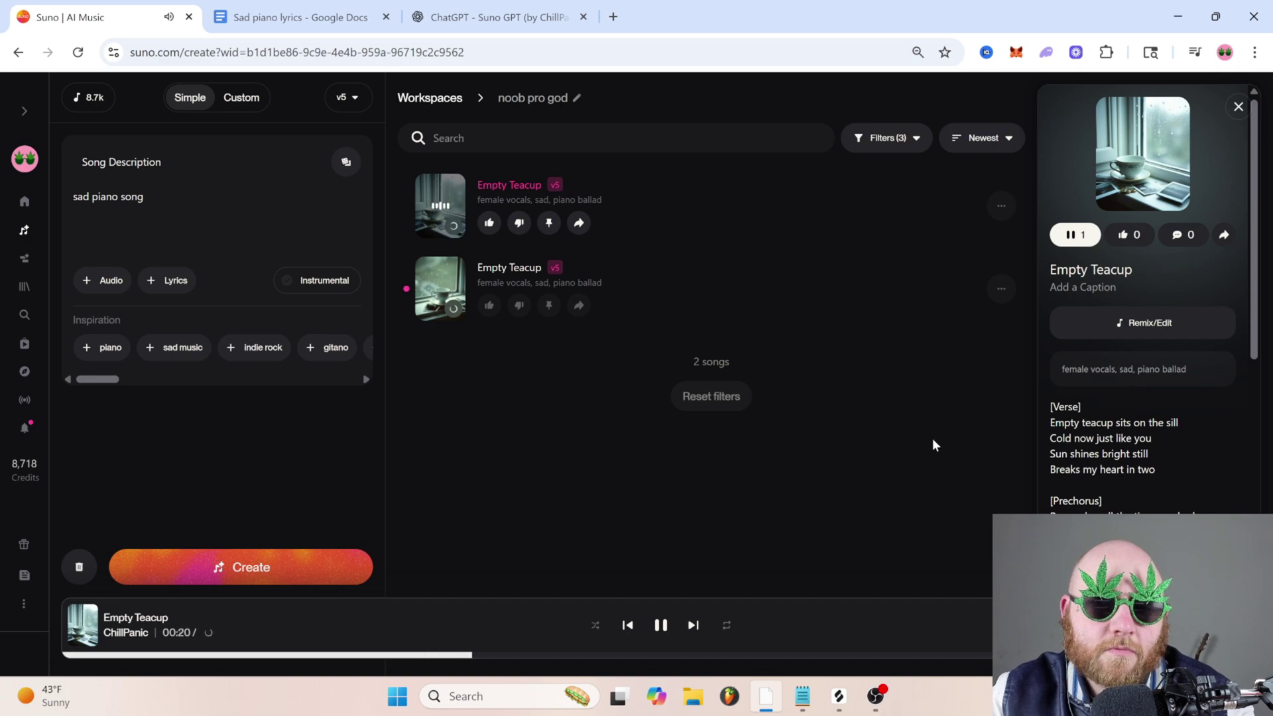
scroll(1228, 452, down, 2)
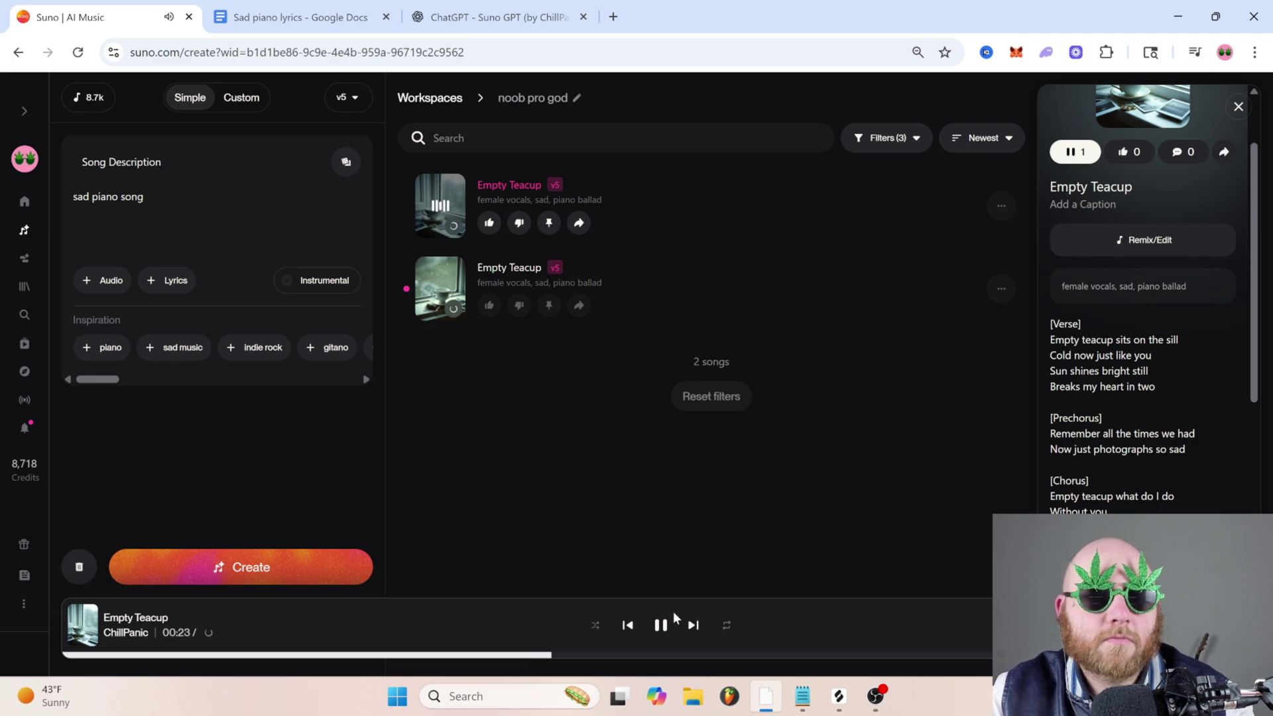
click(660, 626)
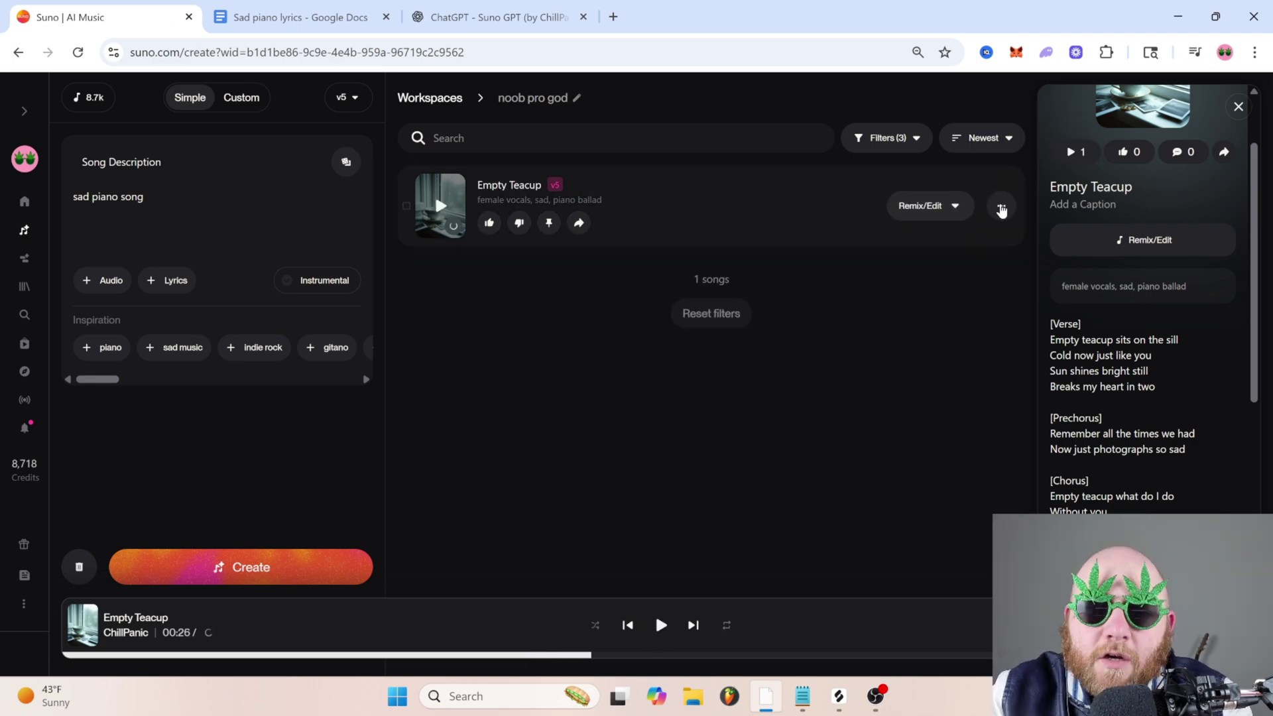
click(1002, 206)
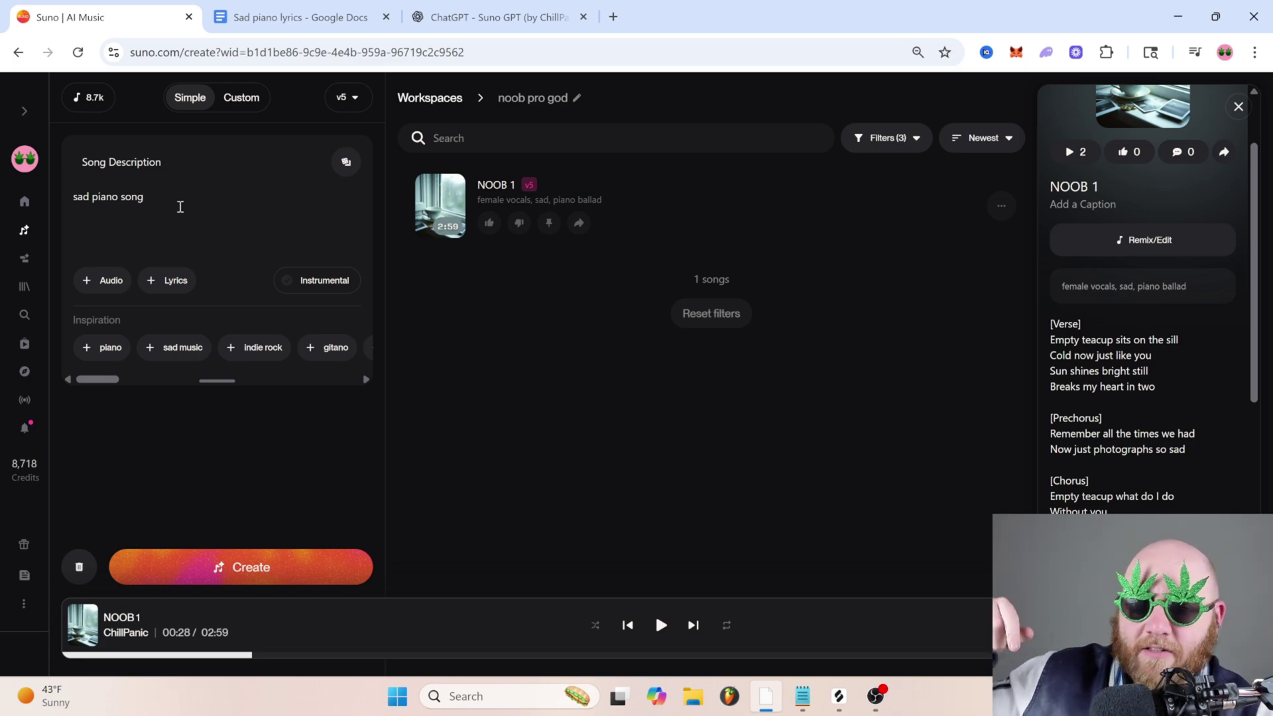
Step: Replace the description with soft pop, piano ballad, sad, emotional, grand piano, strings, brushed drums, soft female vocals tags
key(ctrl+a)
key(BackSpace)
text(s)
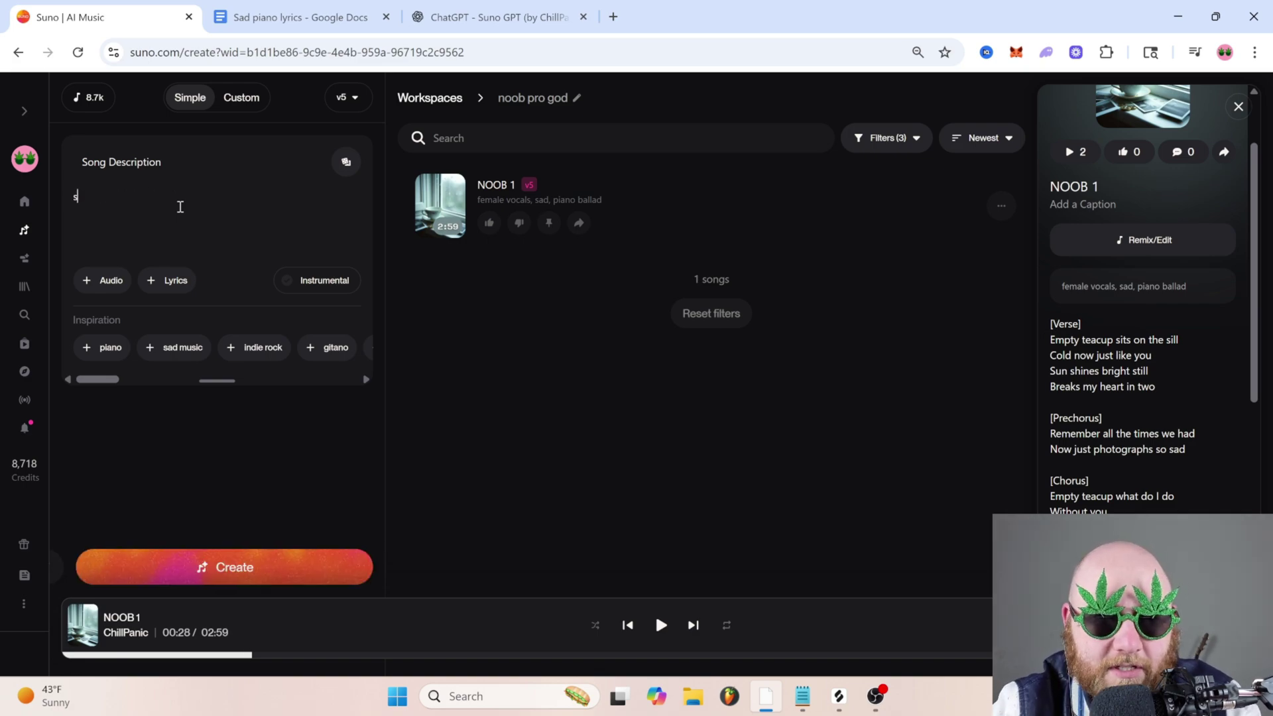
text(oft pop, piano balla)
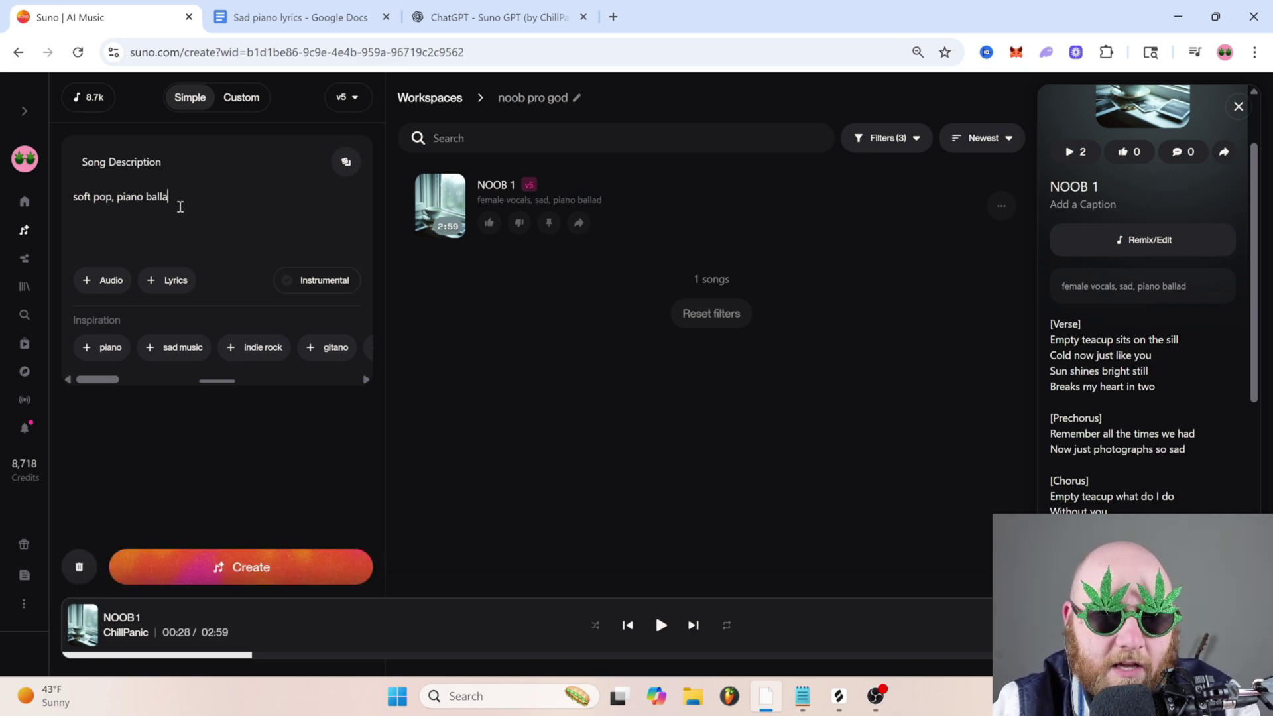
text(d, )
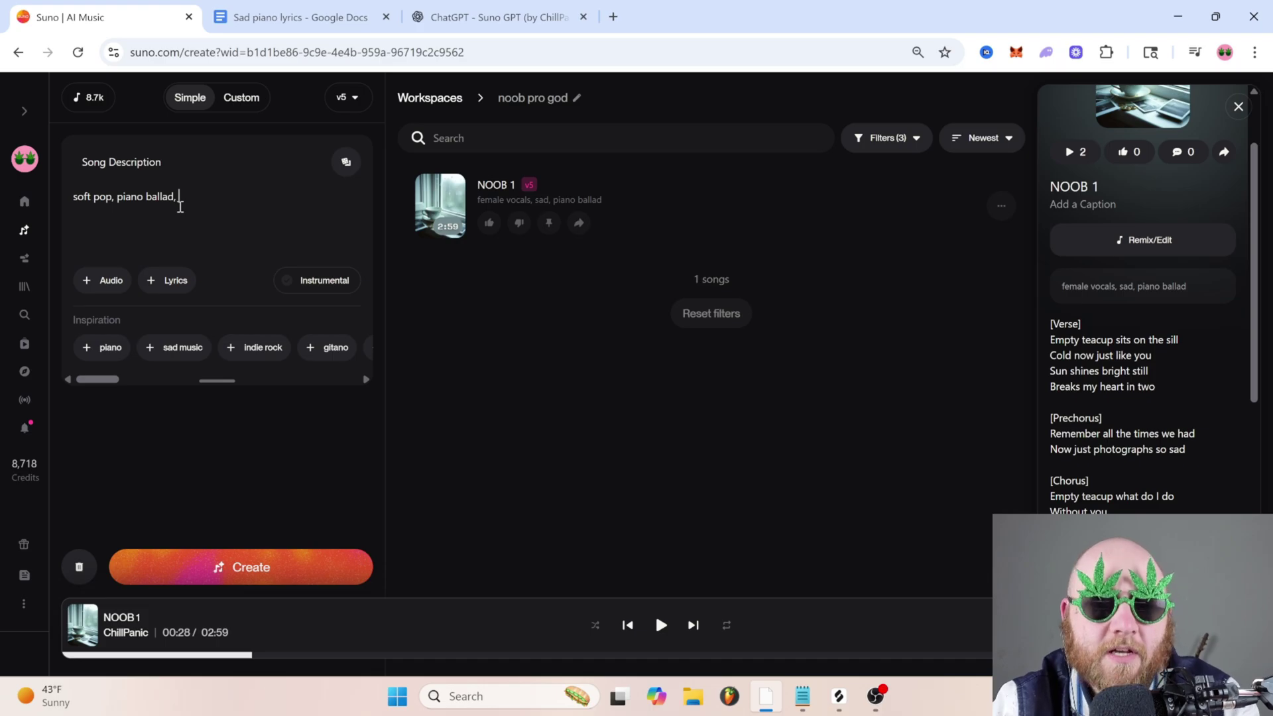
text(sad, emotional)
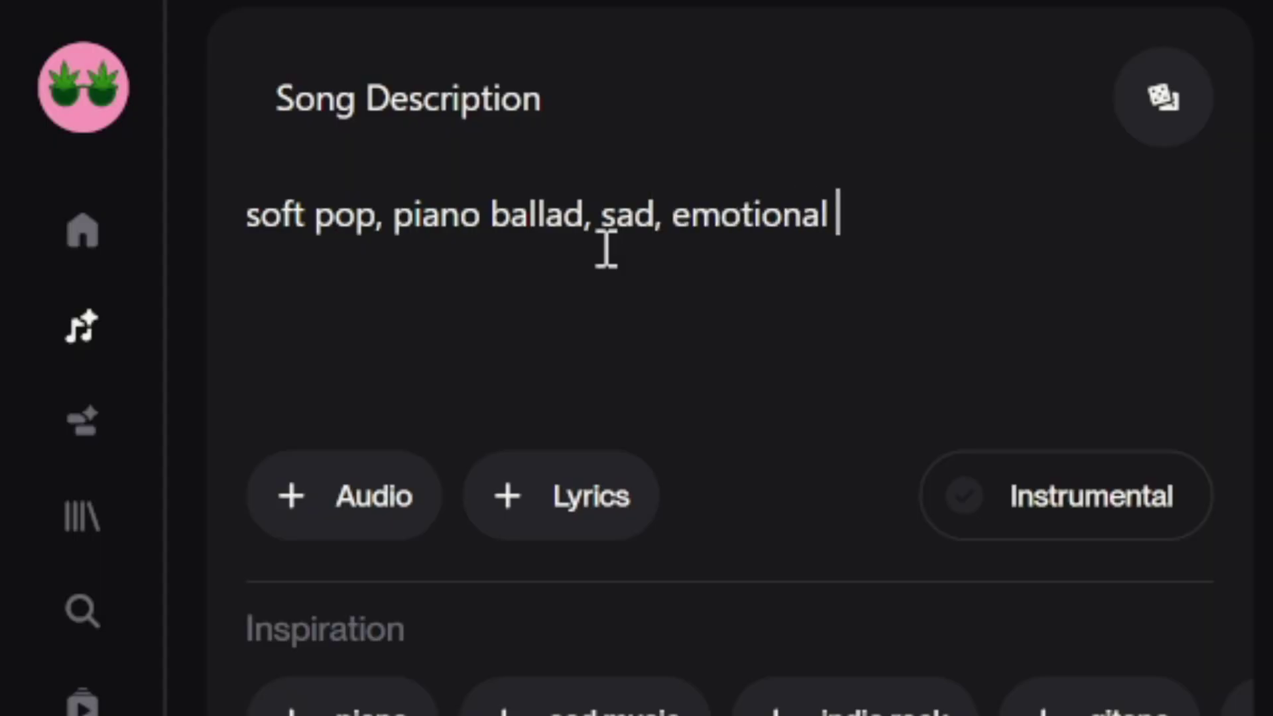
key(BackSpace)
text(, romantic)
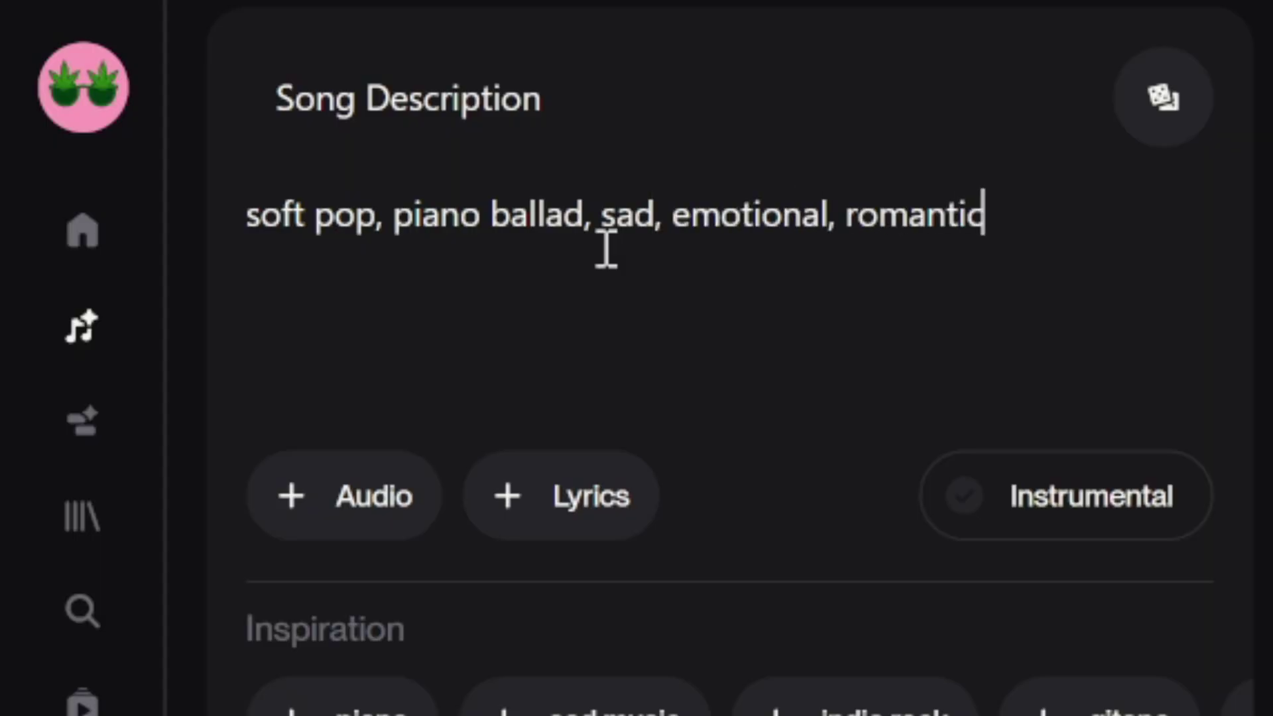
text(, authentic,)
key(BackSpace)
text(,)
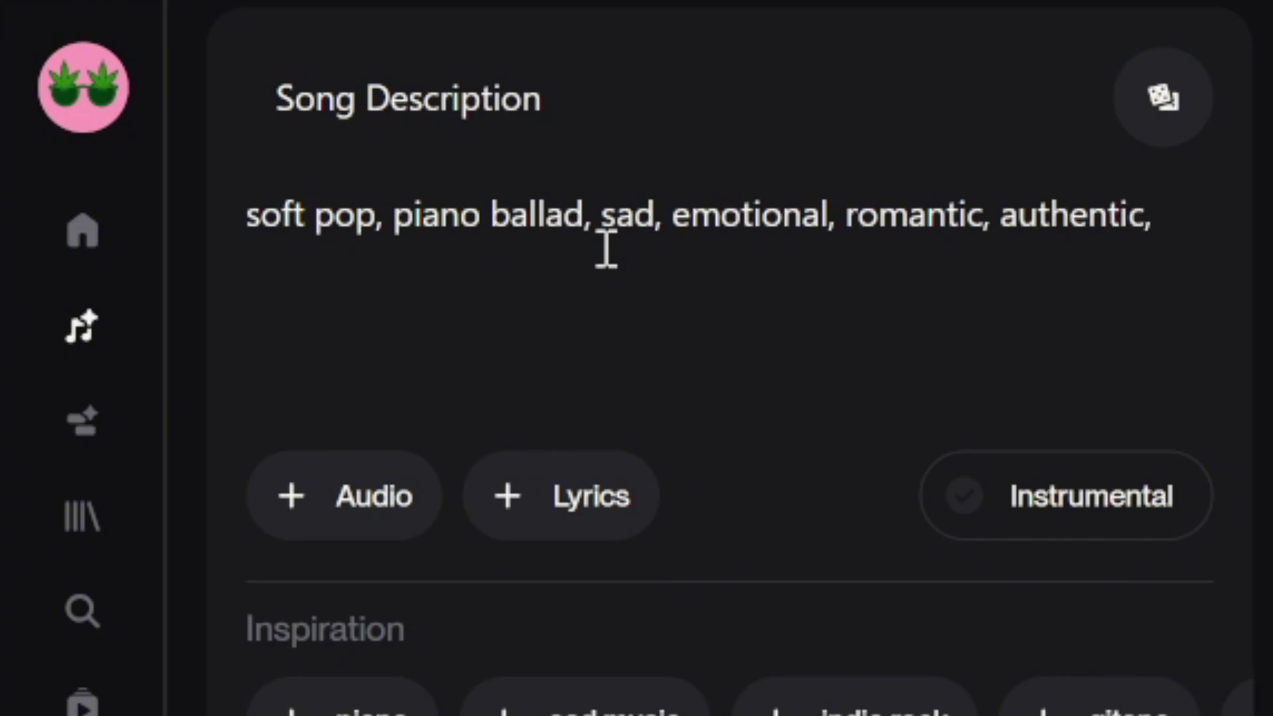
text( grand piano,)
key(BackSpace)
text(, str)
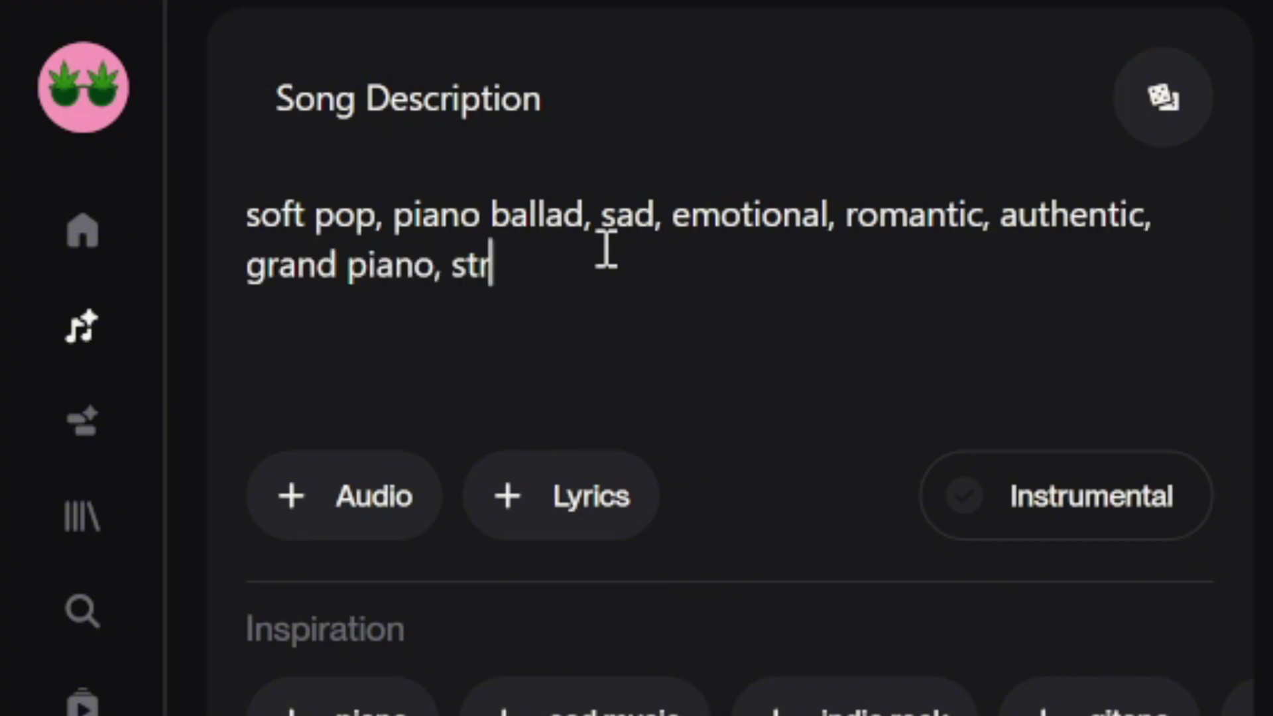
text(ings, brushe)
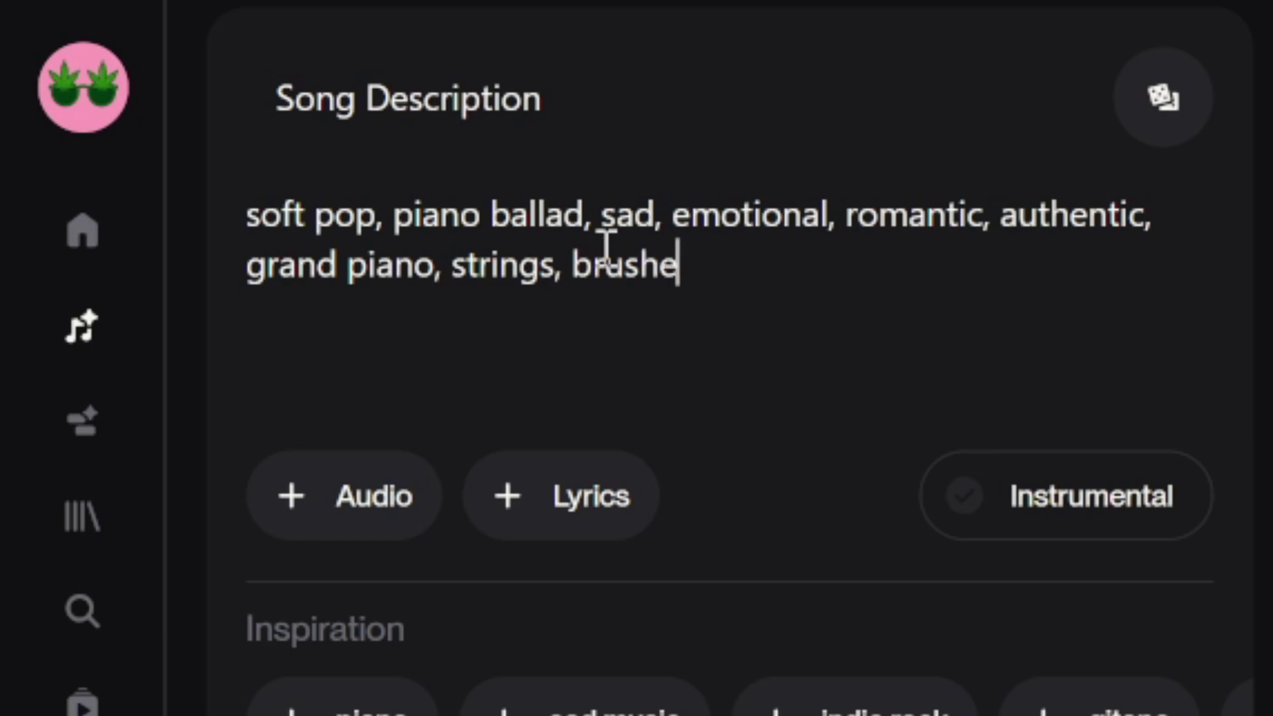
text(d drums, )
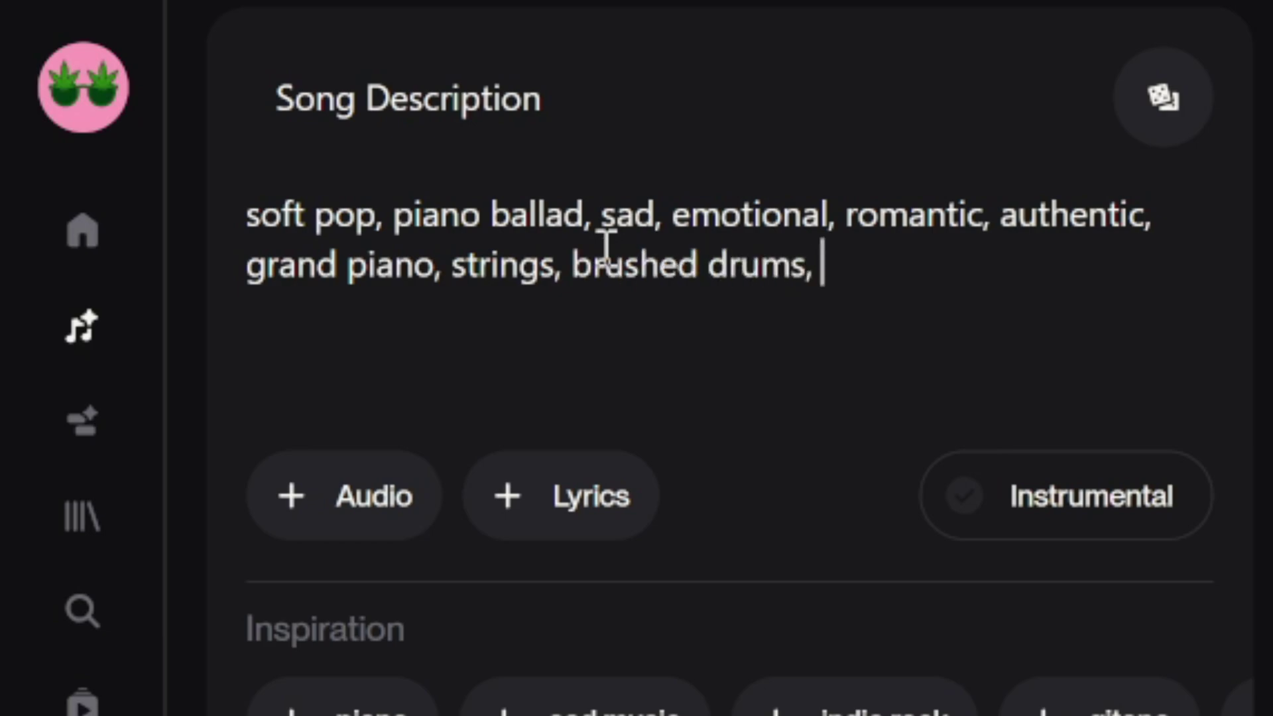
text(soft female v)
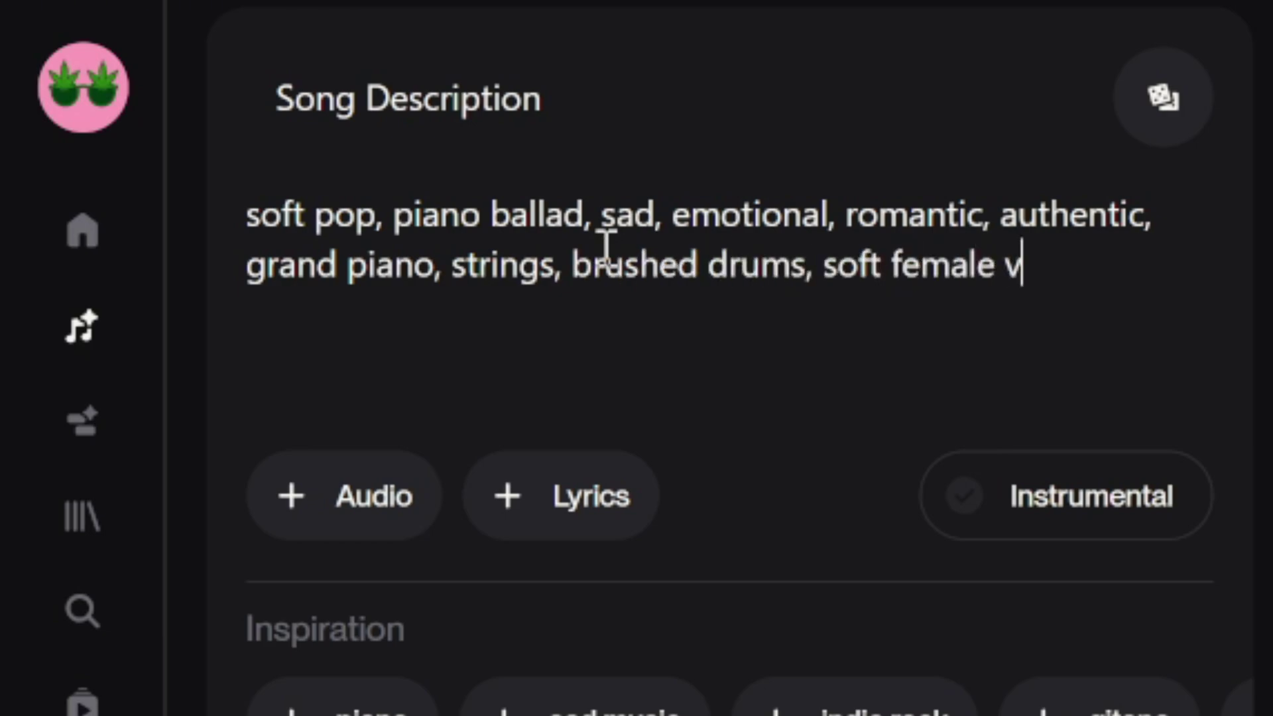
text(ocals, close mic fe)
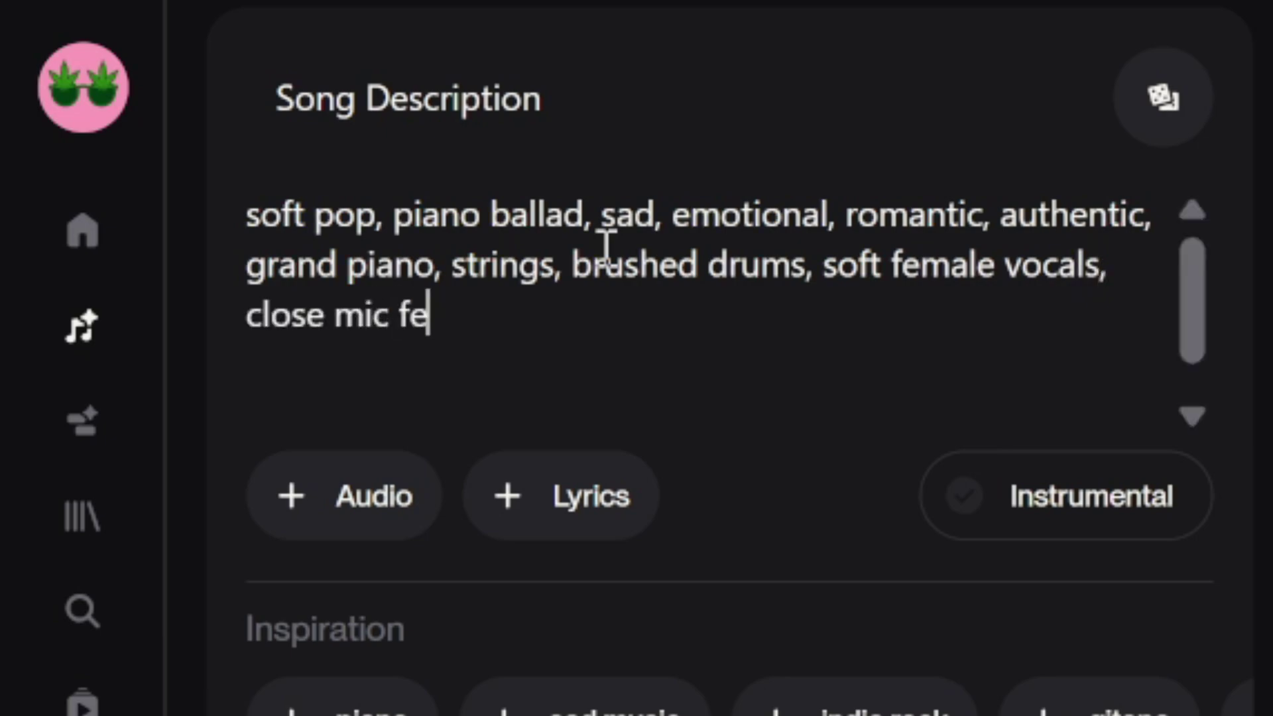
text(el, vulnerable, emotional delivery)
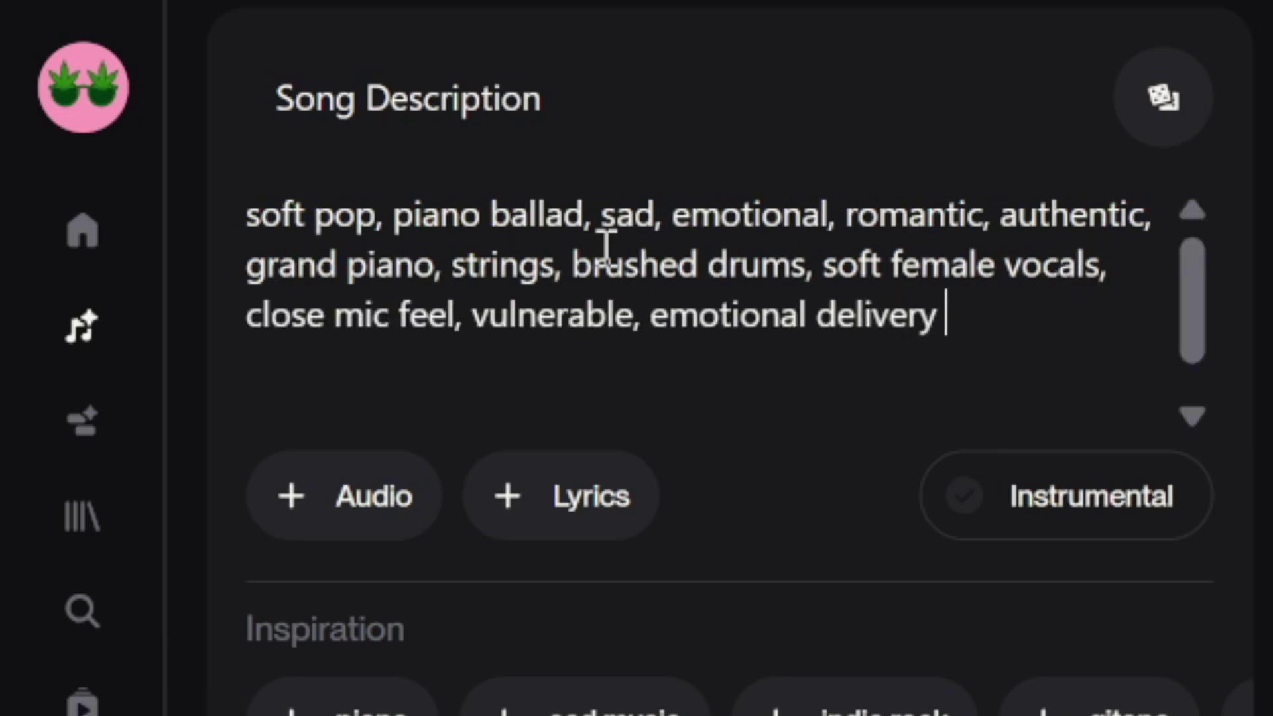
key(BackSpace)
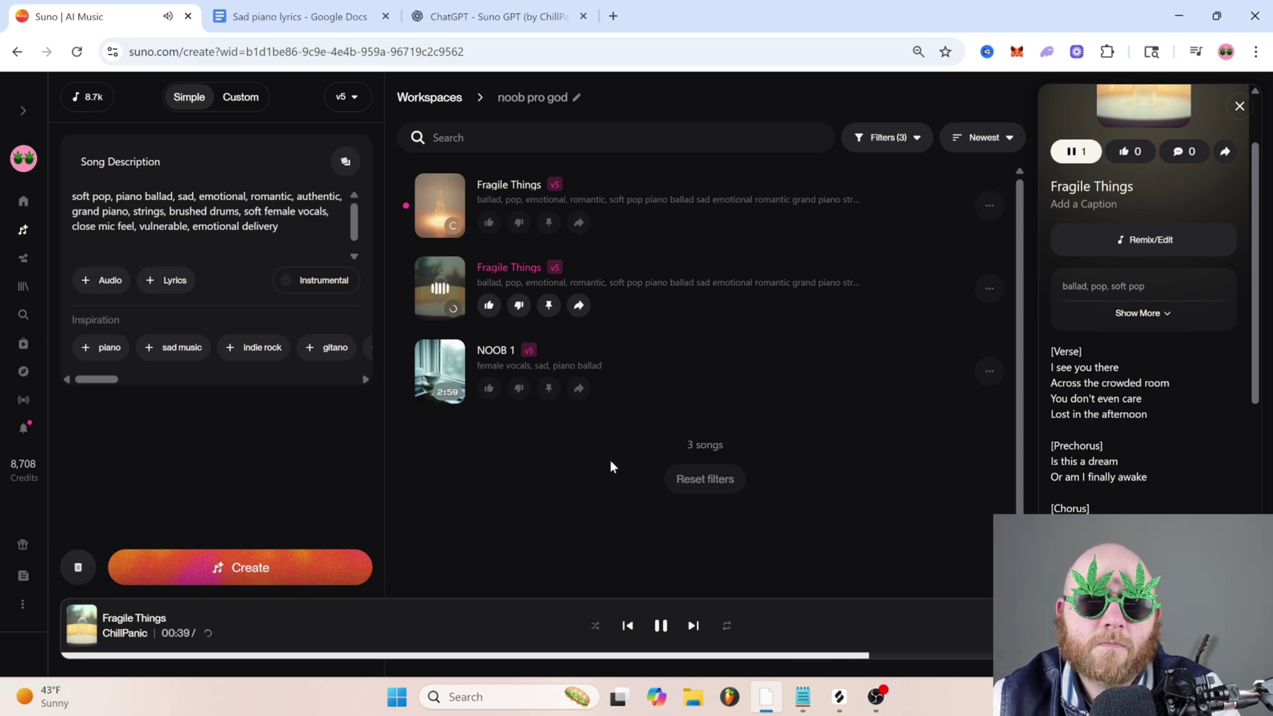
Step: Pause the Fragile Things take and select the whole song description
click(443, 288)
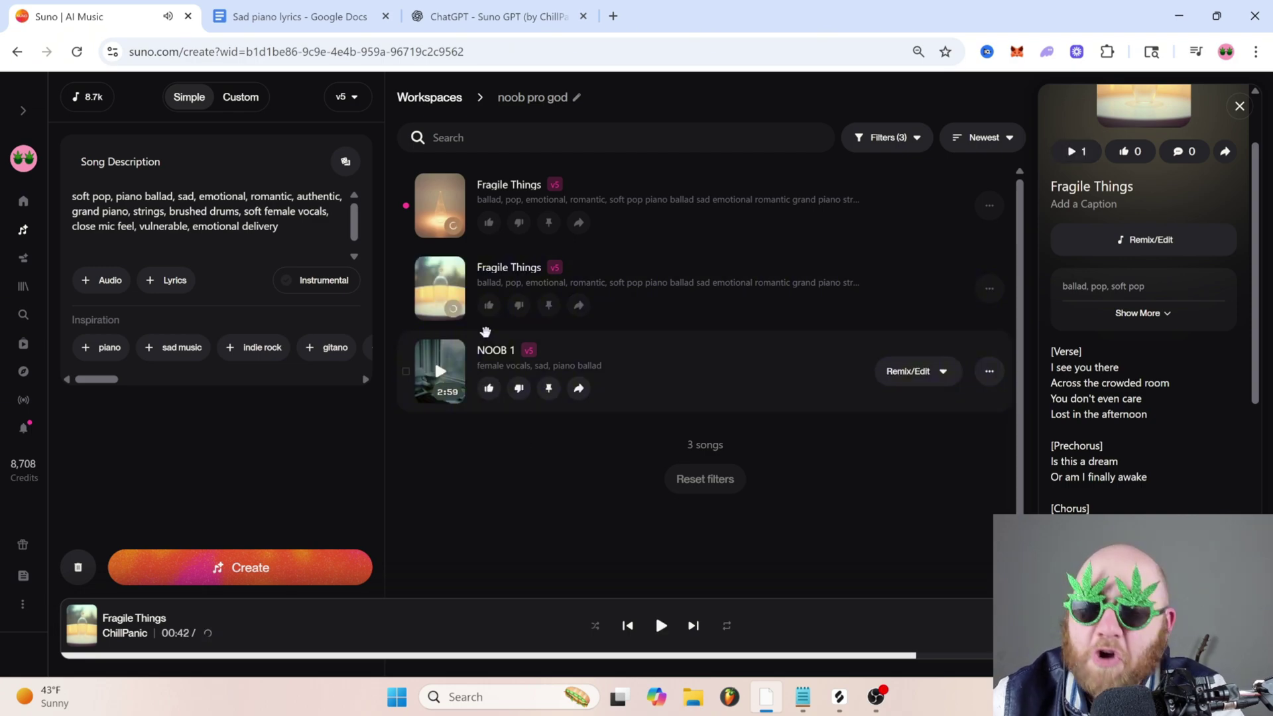
click(219, 248)
key(ctrl+a)
key(ctrl+c)
Step: In Custom mode, paste the piano ballad tags into Styles and expand them into prose
click(255, 102)
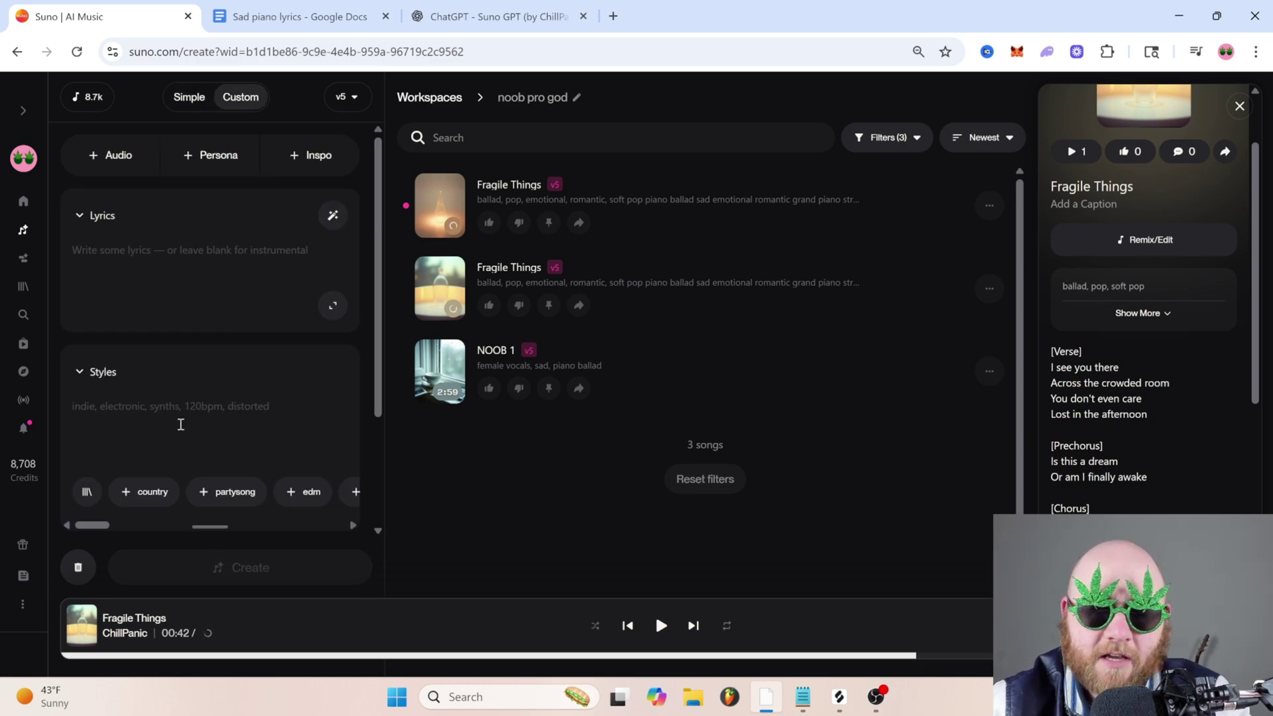
key(ctrl+v)
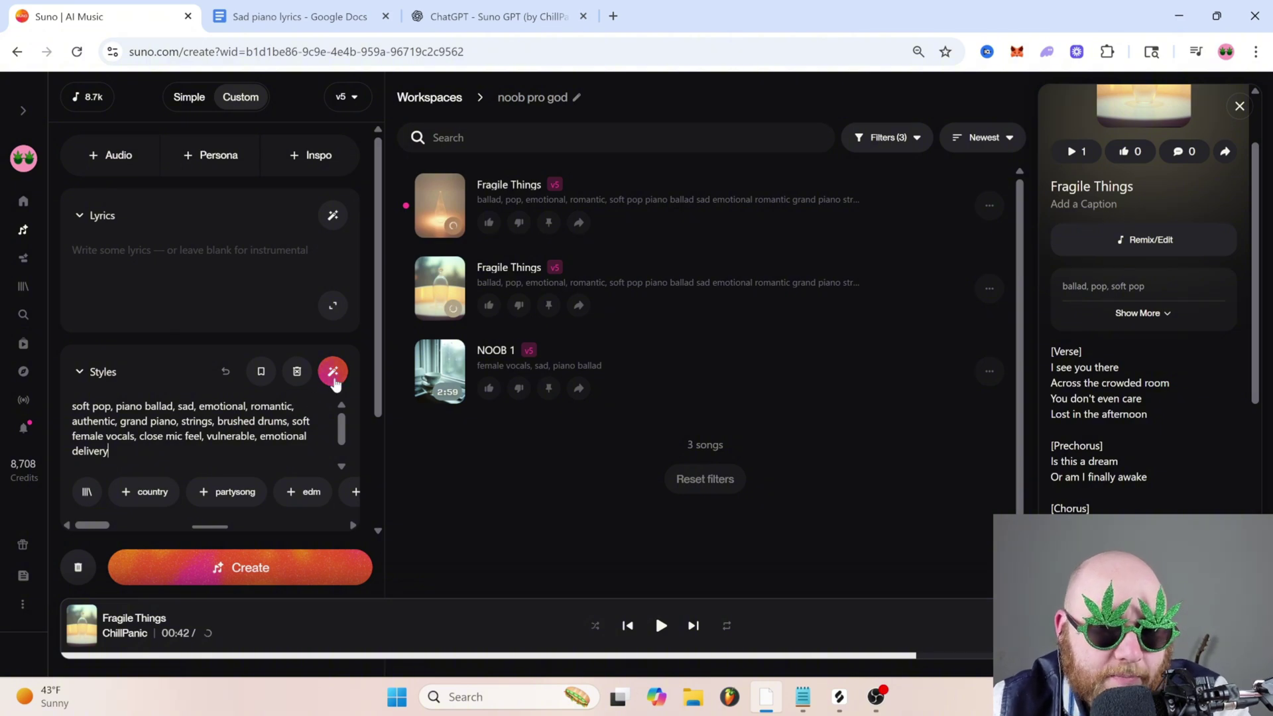
click(334, 382)
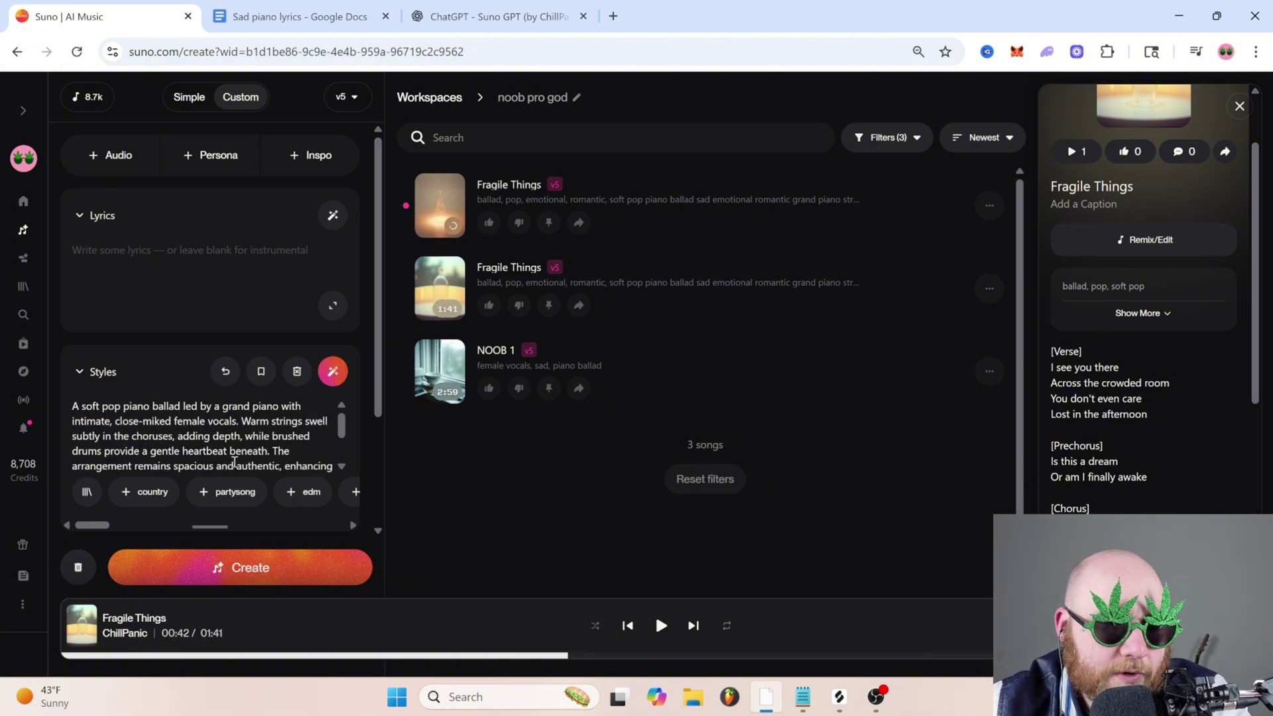
scroll(234, 463, down, 5)
scroll(233, 441, up, 5)
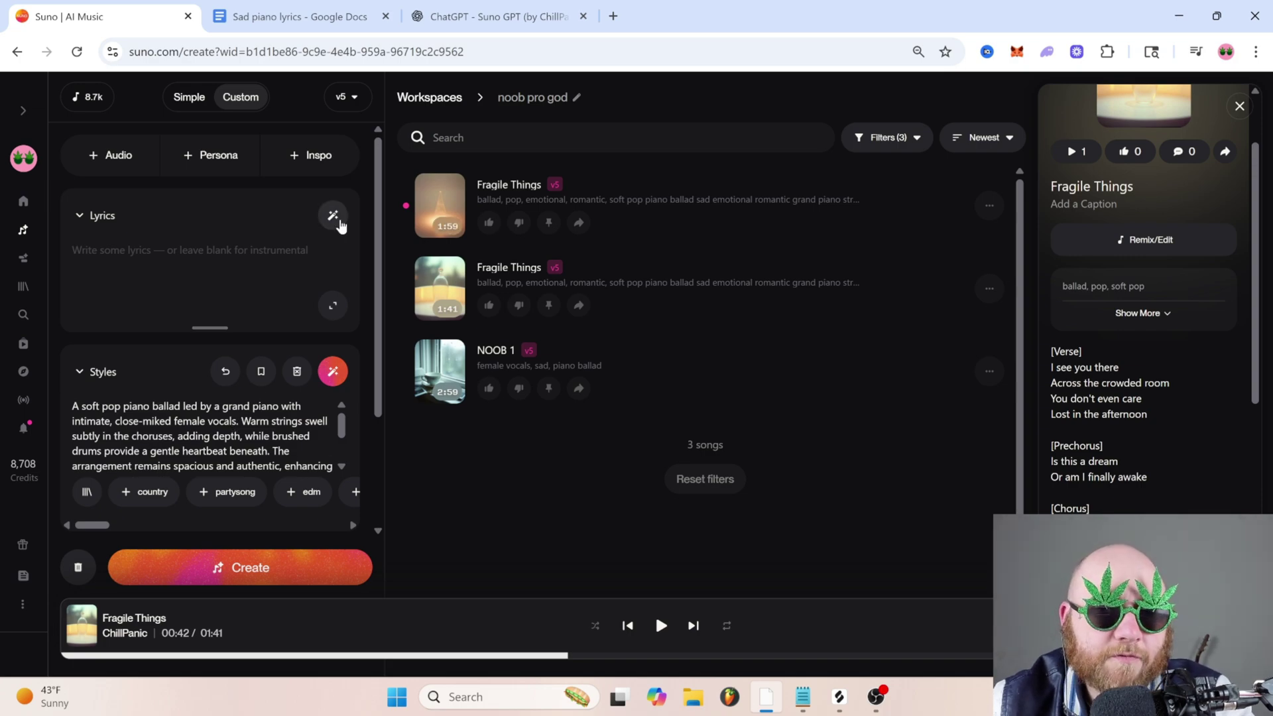
Step: Try generating full-song lyrics for 'song about missing someone and wishing they were still here', then dismiss them
click(334, 216)
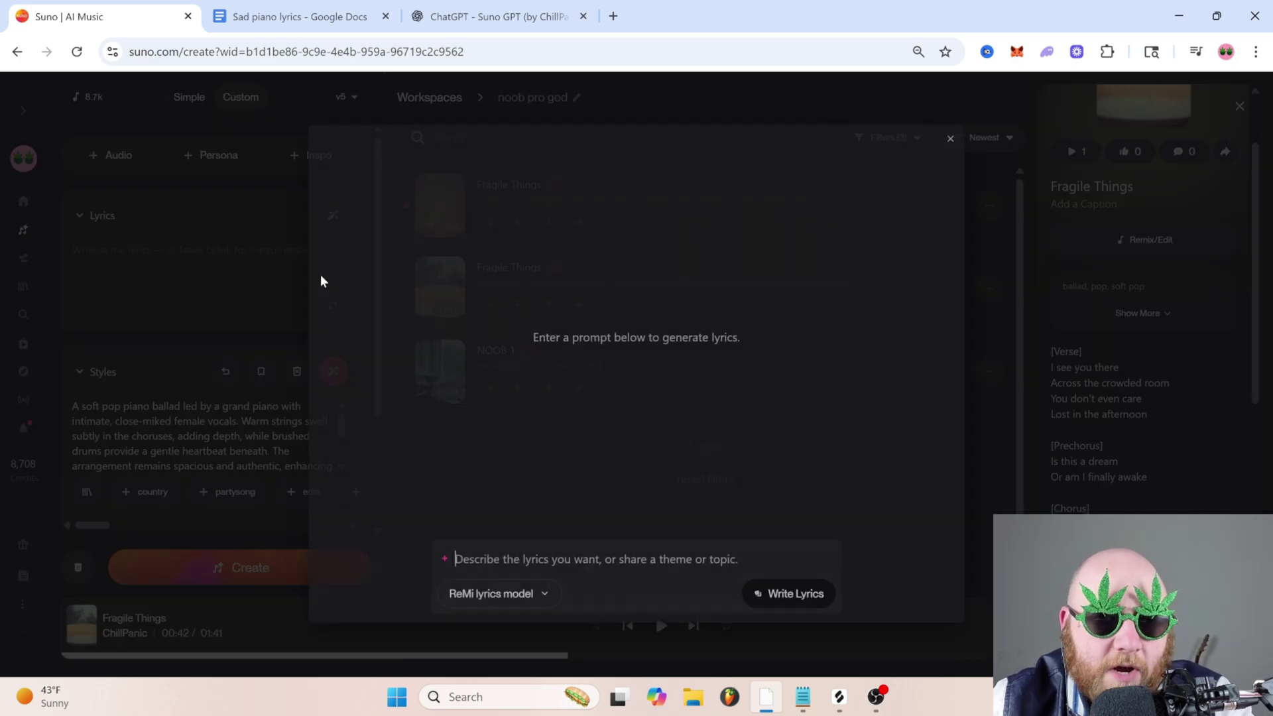
click(323, 280)
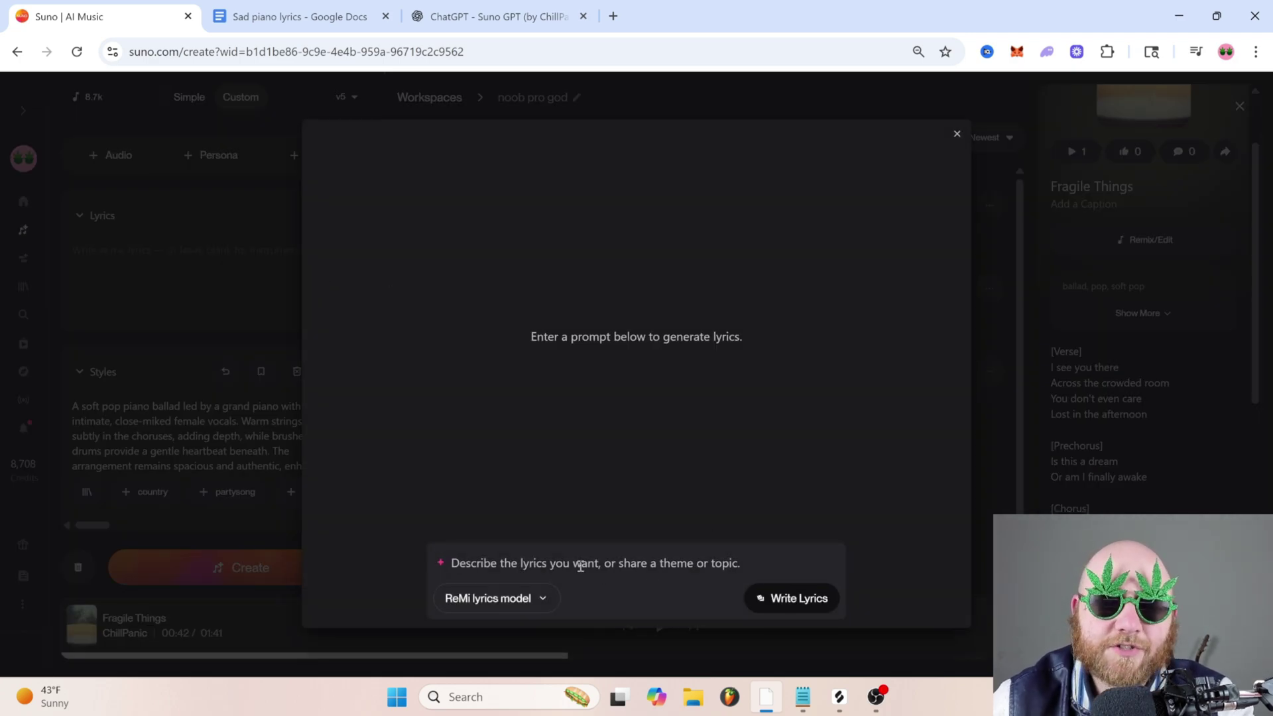
text(song about missing somone)
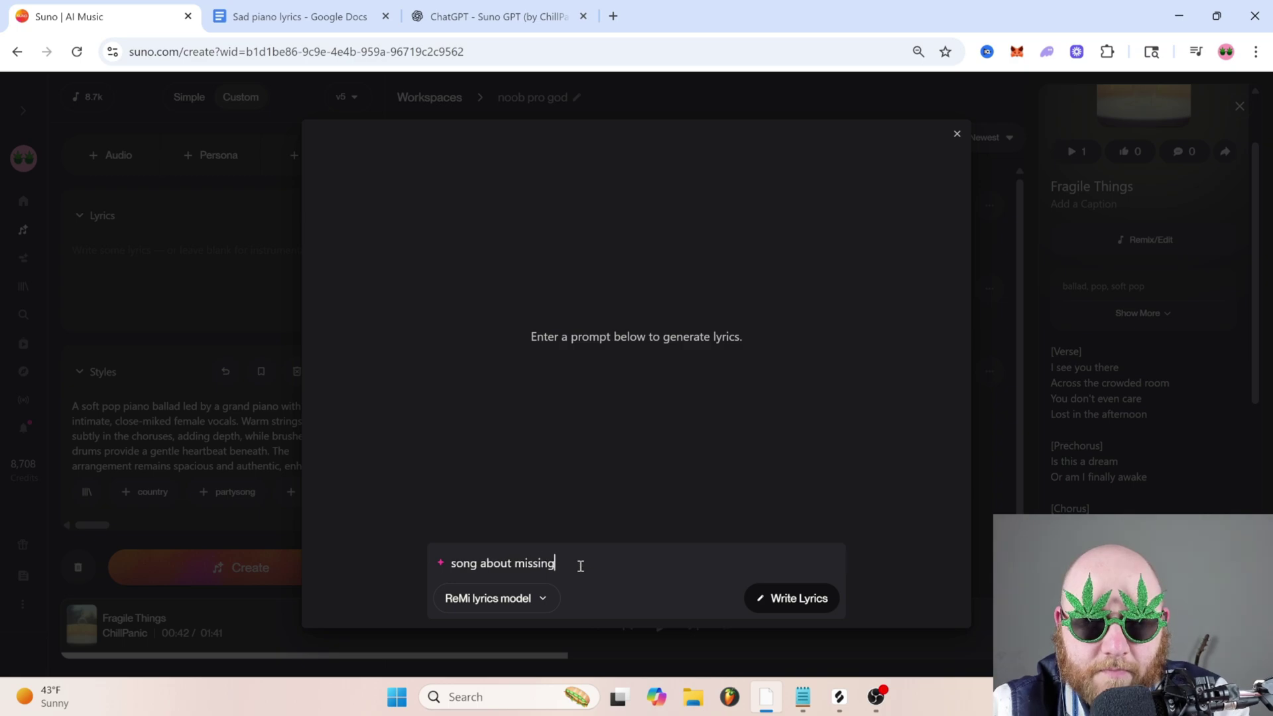
key(BackSpace)
key(BackSpace)
text(one and )
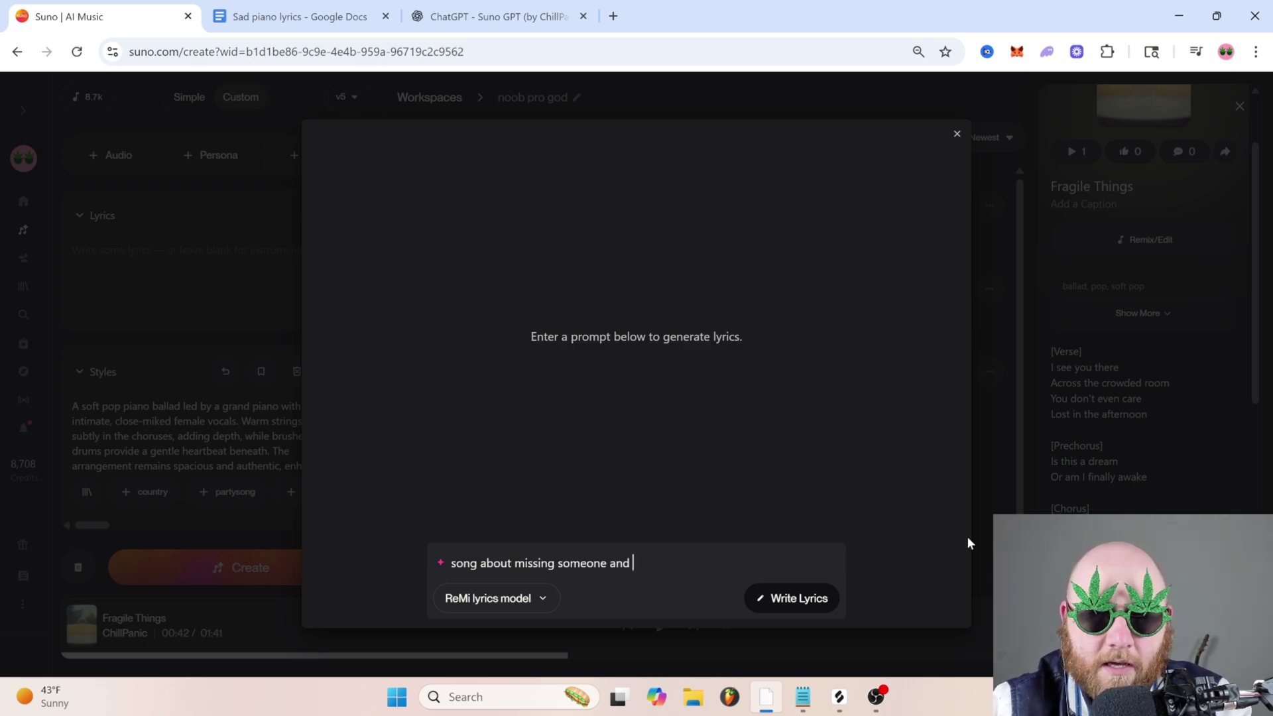
text(wishing they were still here)
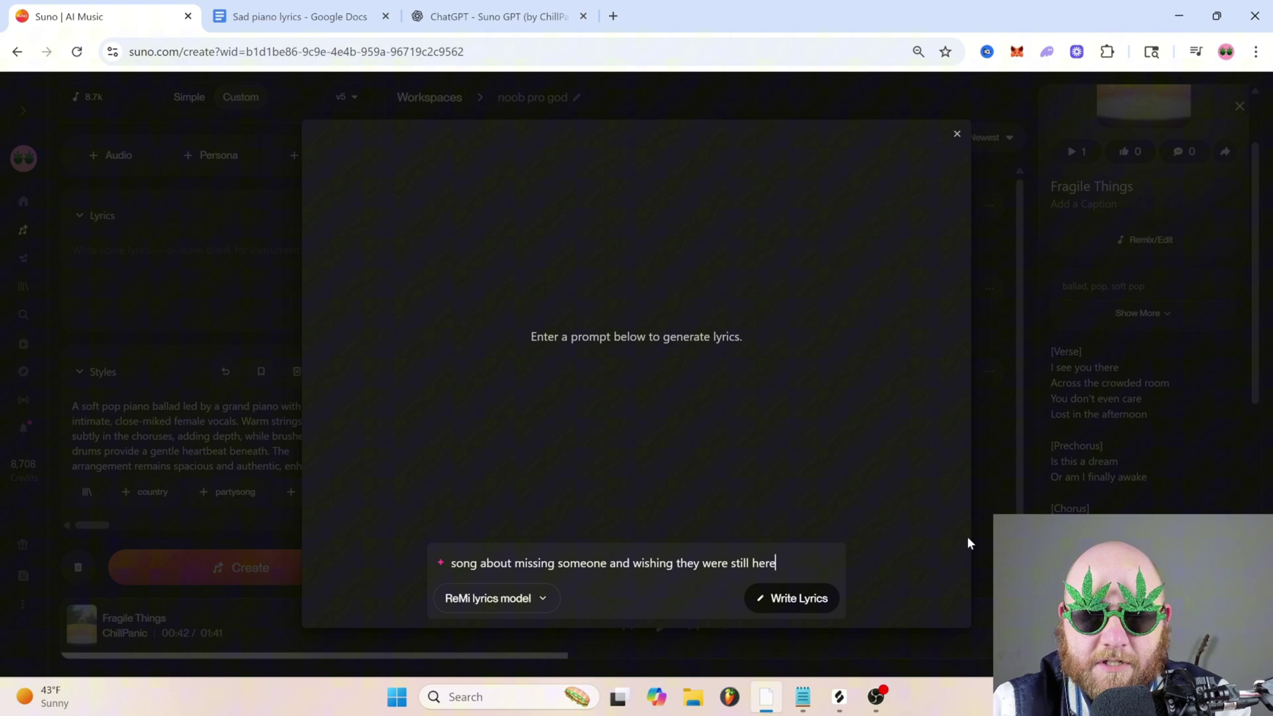
key(Return)
scroll(842, 311, up, 10)
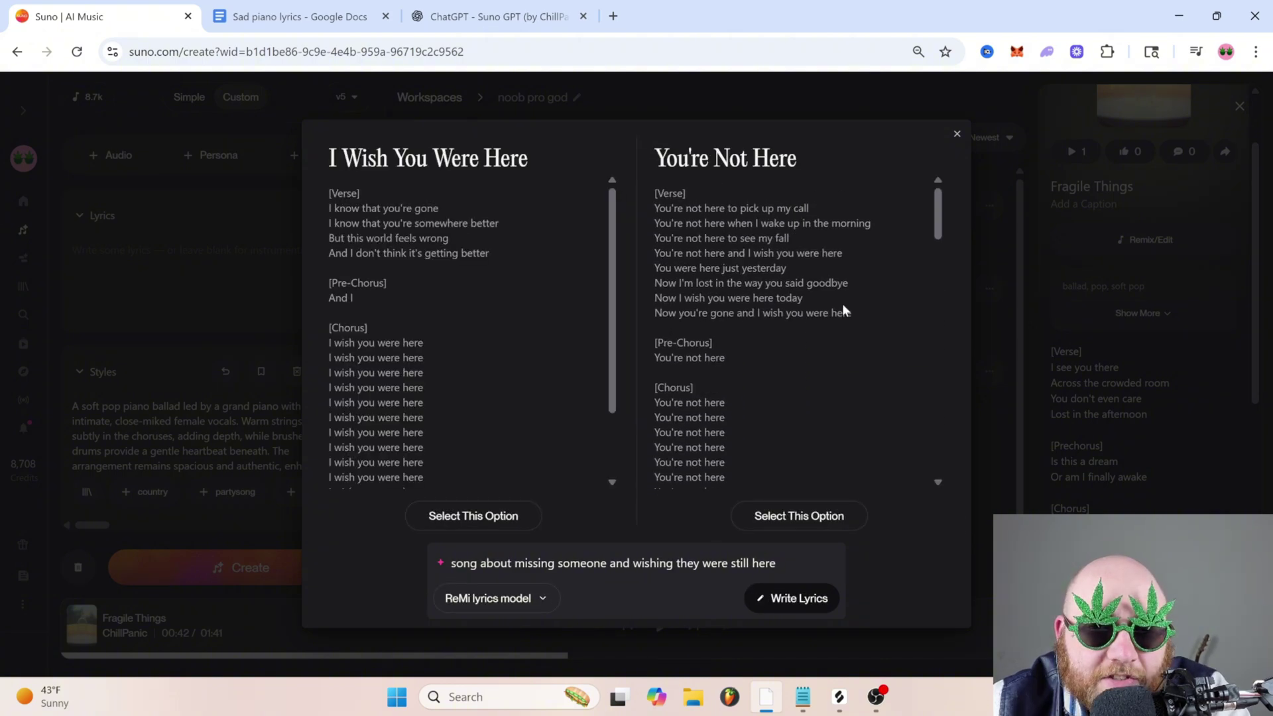
click(957, 135)
Step: Paste the Fragile Things lyrics into the Lyrics field and begin an [Intro | soft piano melody] tag
drag(1052, 351, 1186, 504)
key(ctrl+c)
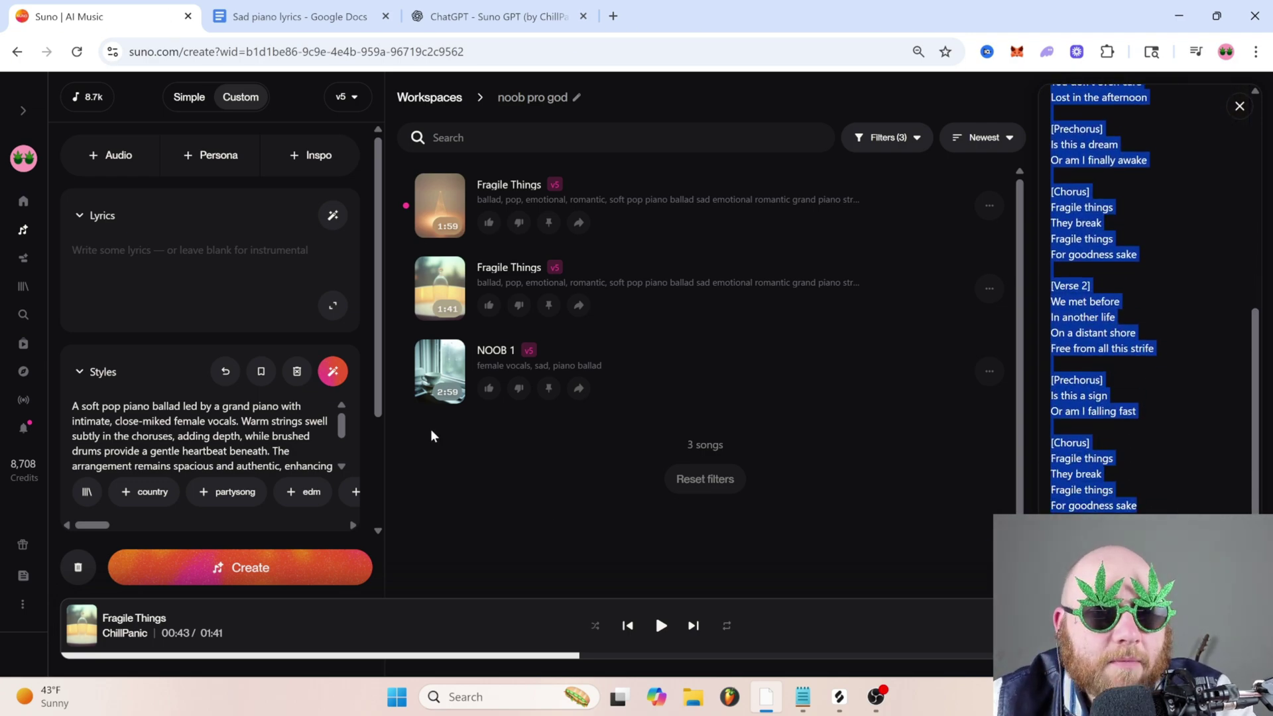
click(166, 258)
key(ctrl+v)
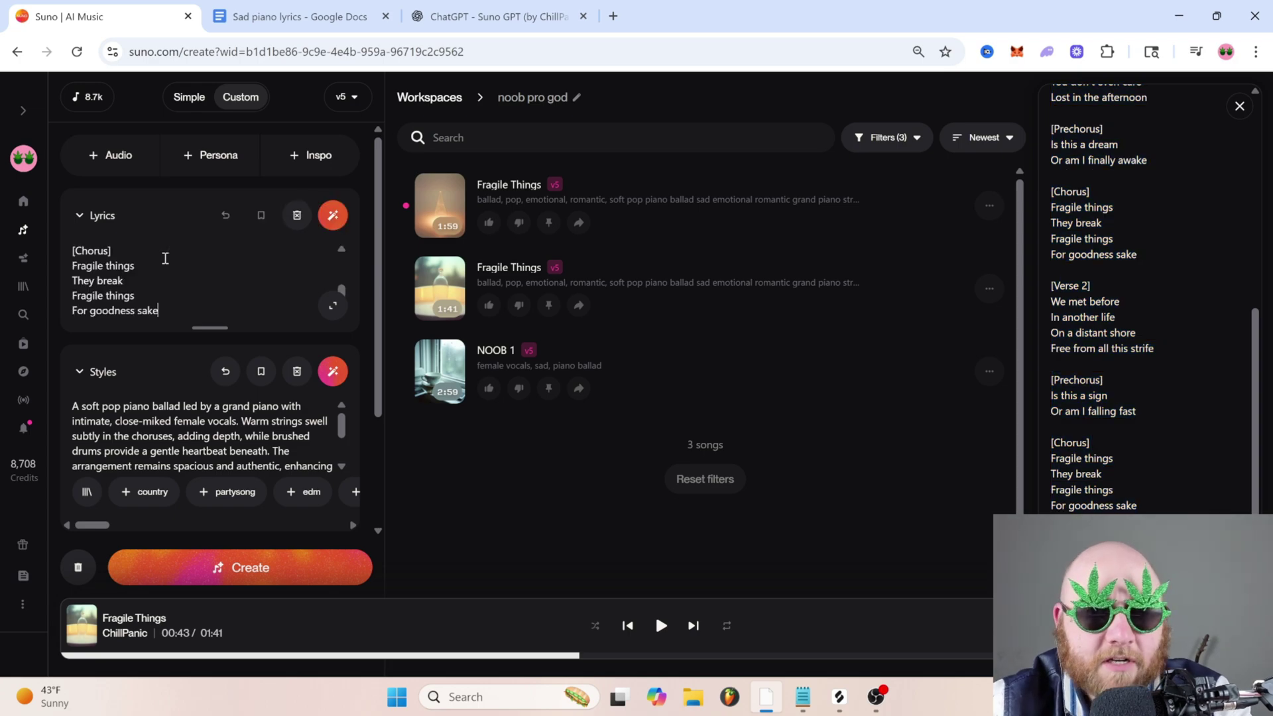
scroll(165, 259, up, 5)
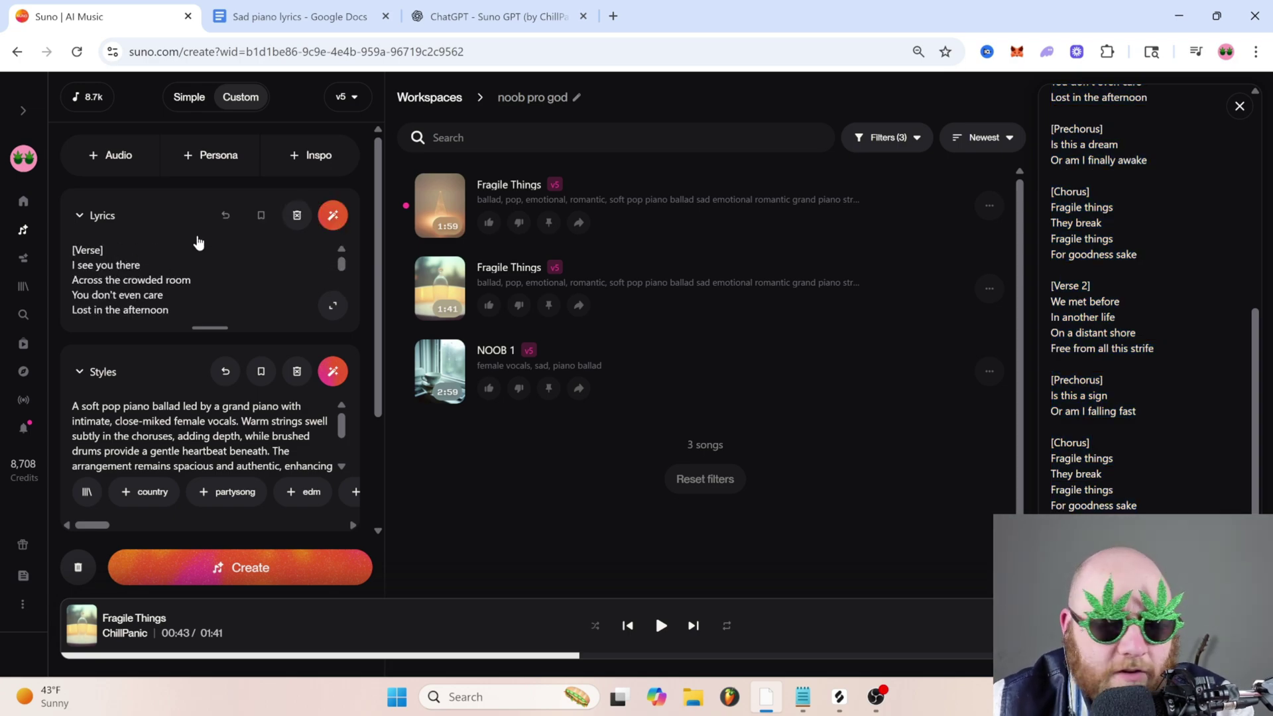
key(Return)
key(Return)
key(Up)
key(Up)
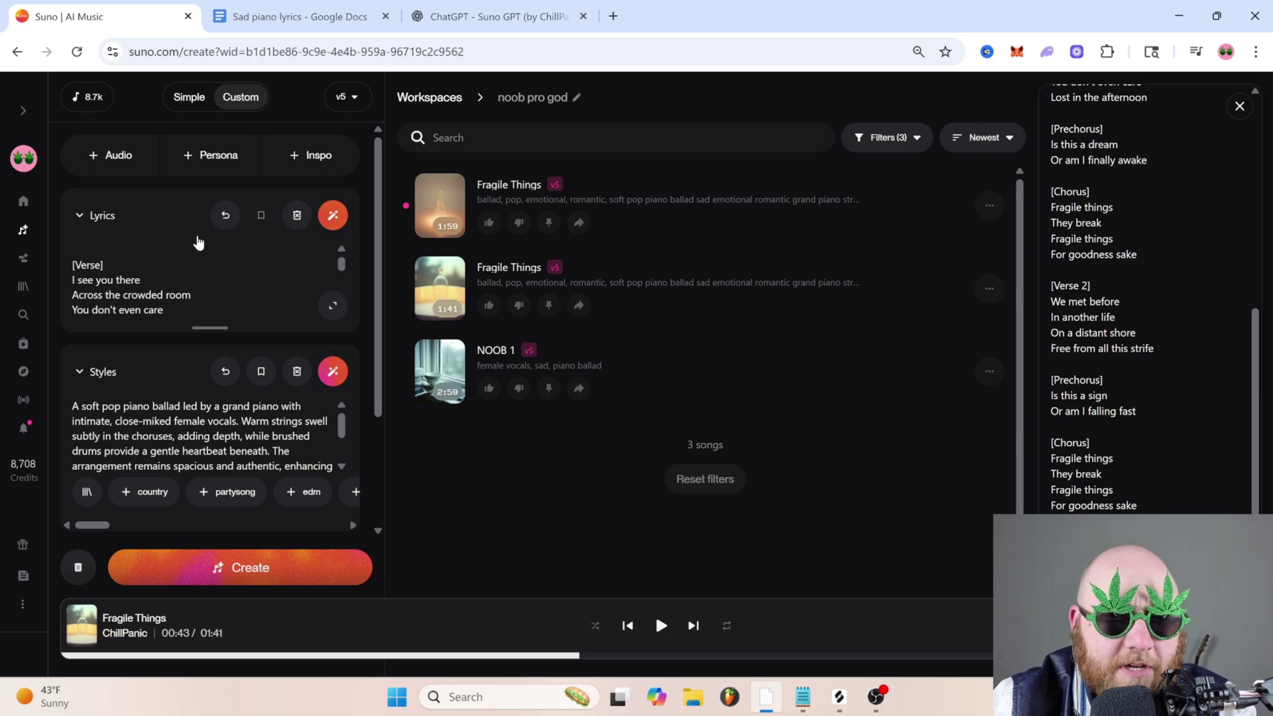
text([Intro | soft pian)
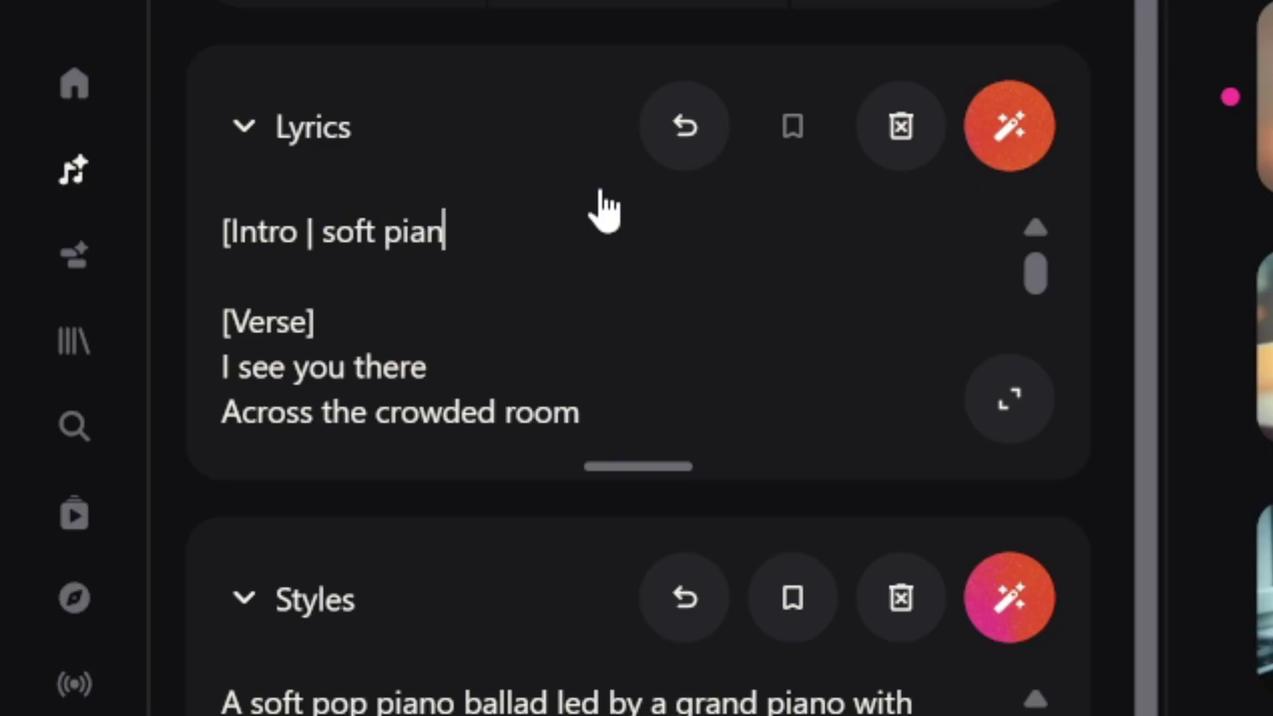
text(o melody |)
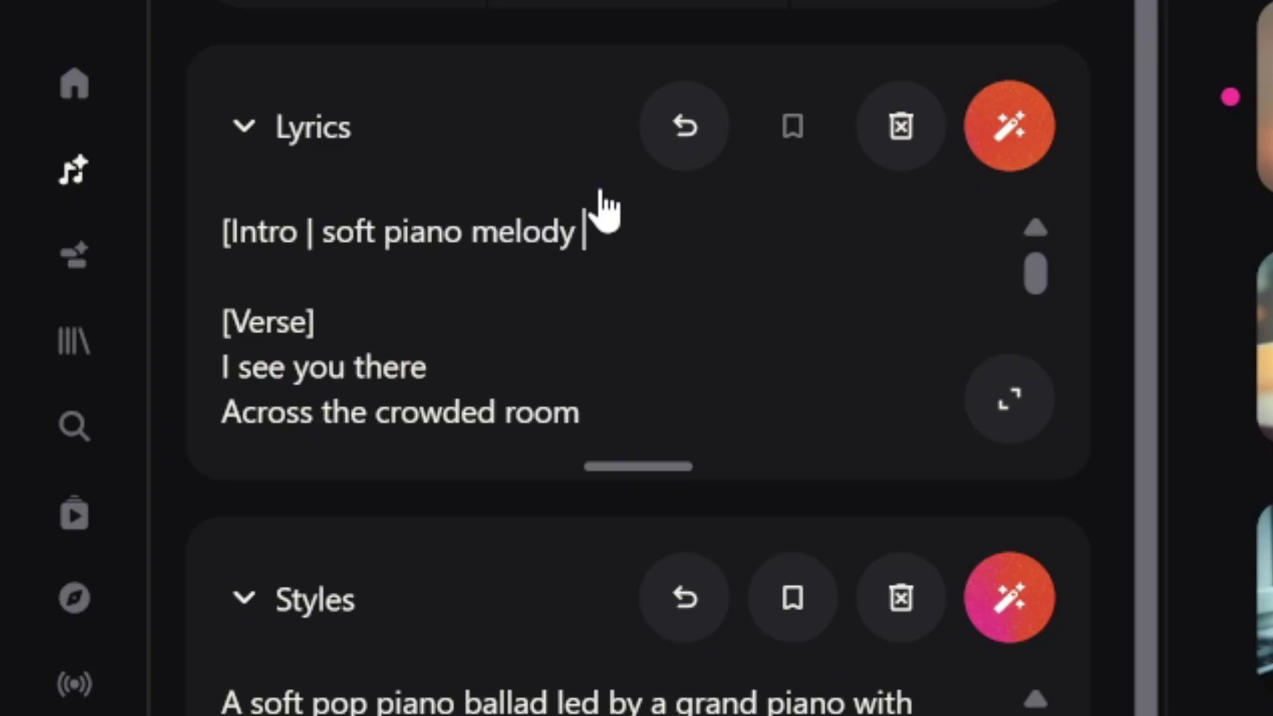
Step: Extend the [Chorus] tag with 'layered harmonies, vocal layers gentle lift'
scroll(495, 335, down, 3)
scroll(495, 334, down, 3)
click(418, 321)
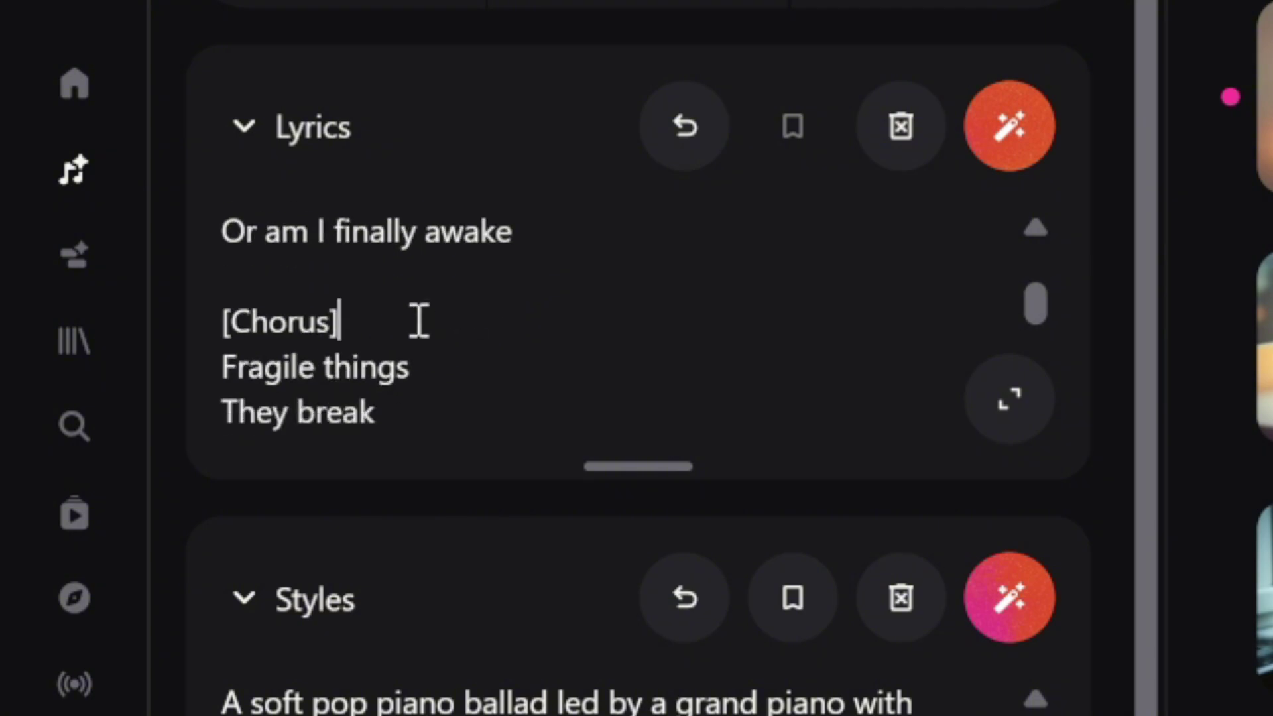
key(BackSpace)
text(| lay)
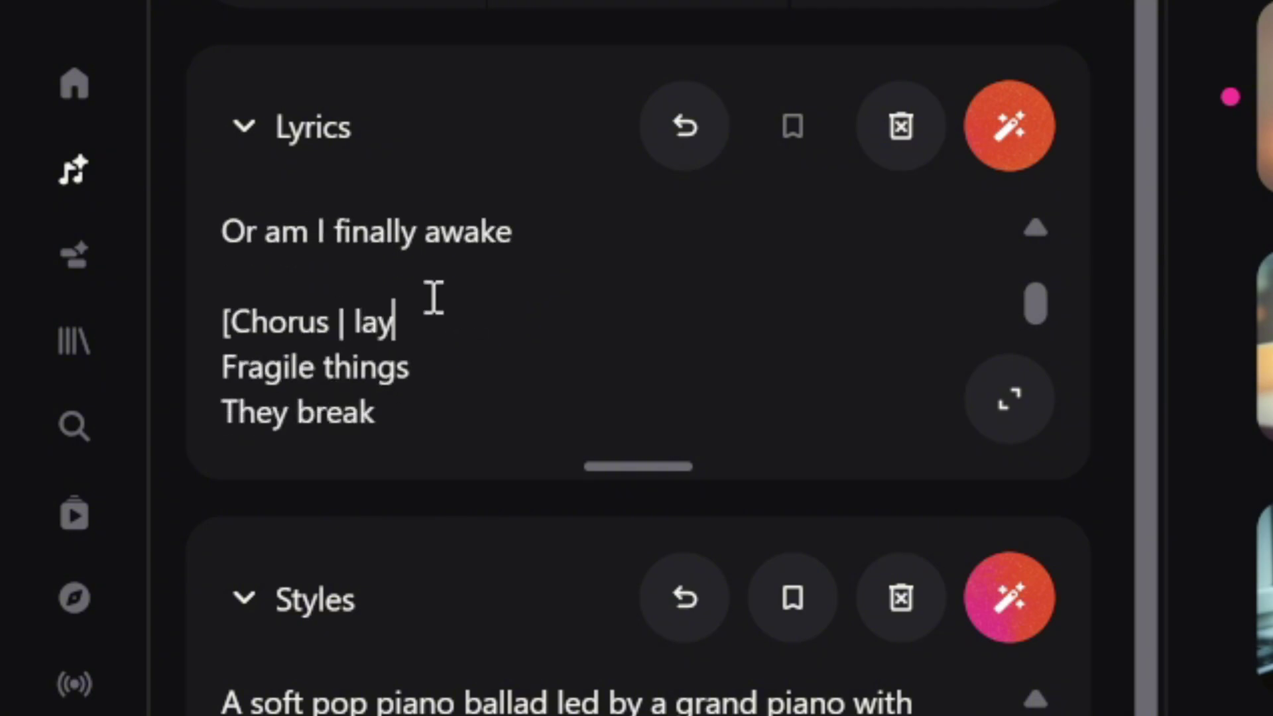
text(ered harmonies)
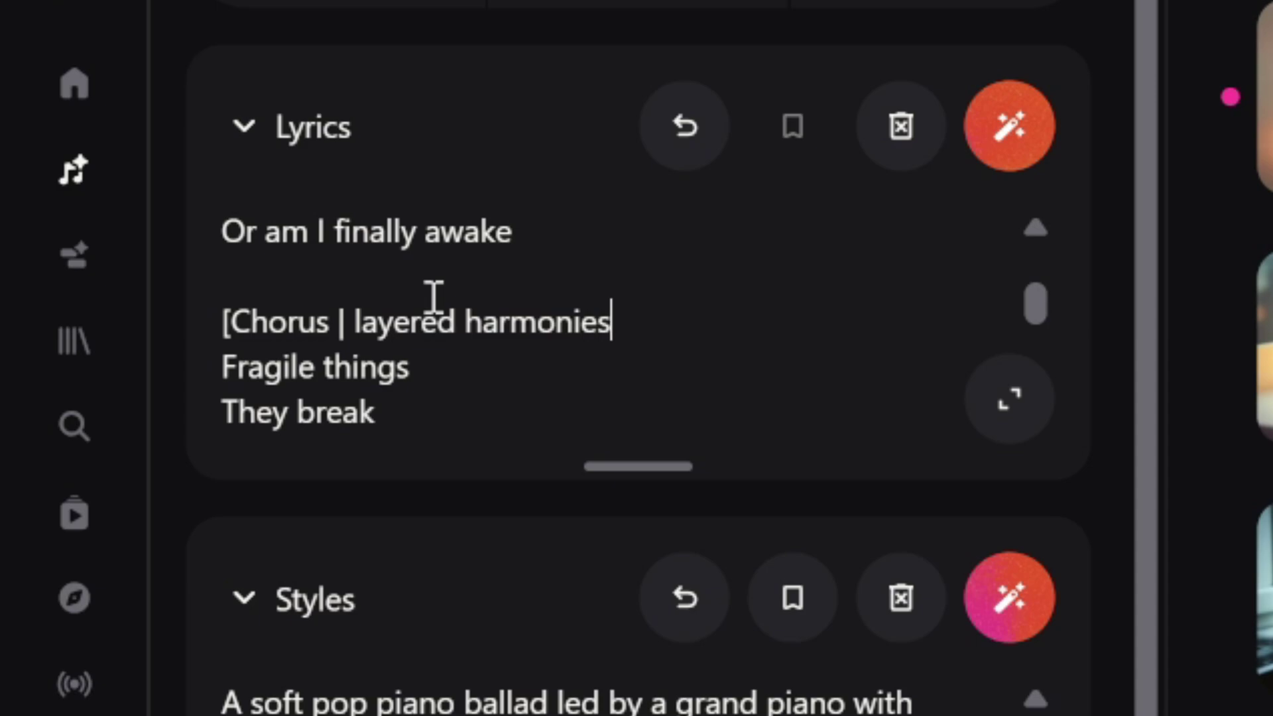
text(, vocal layers gentl)
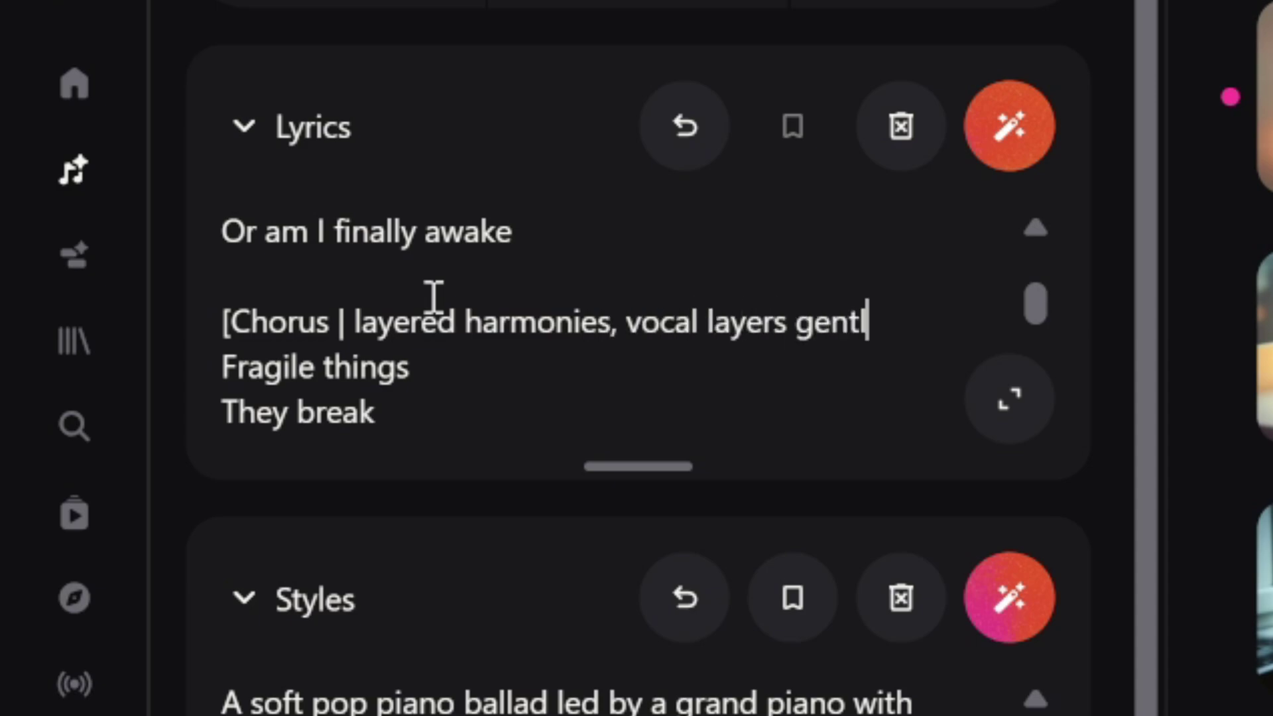
text(e lift)
Step: Set the vocal gender to Female under Advanced Options
scroll(432, 292, down, 6)
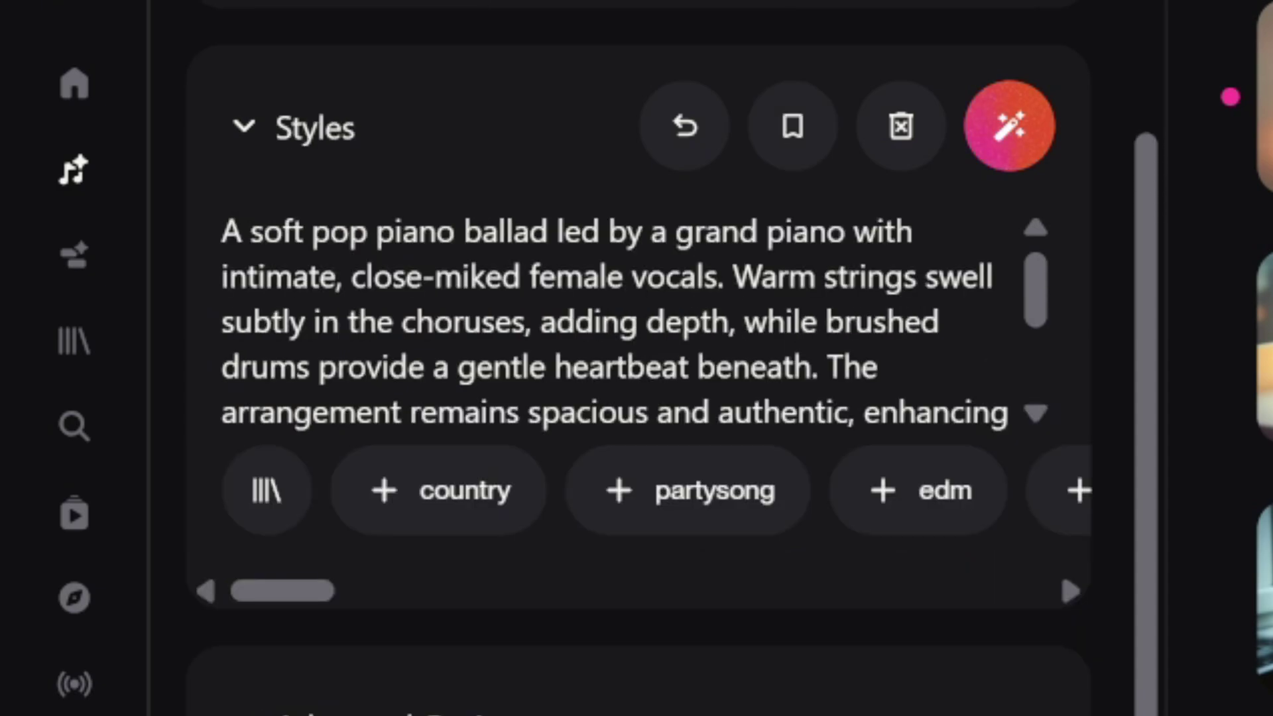
scroll(885, 586, down, 6)
click(988, 521)
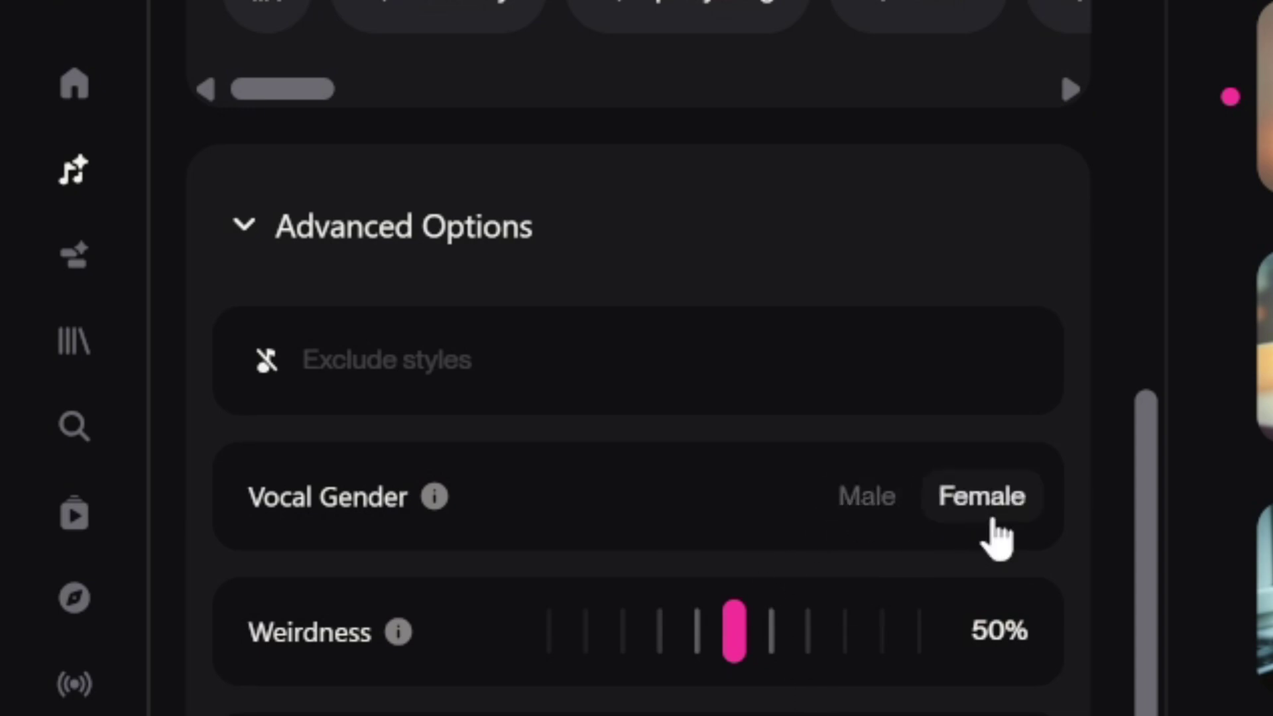
scroll(849, 656, down, 1)
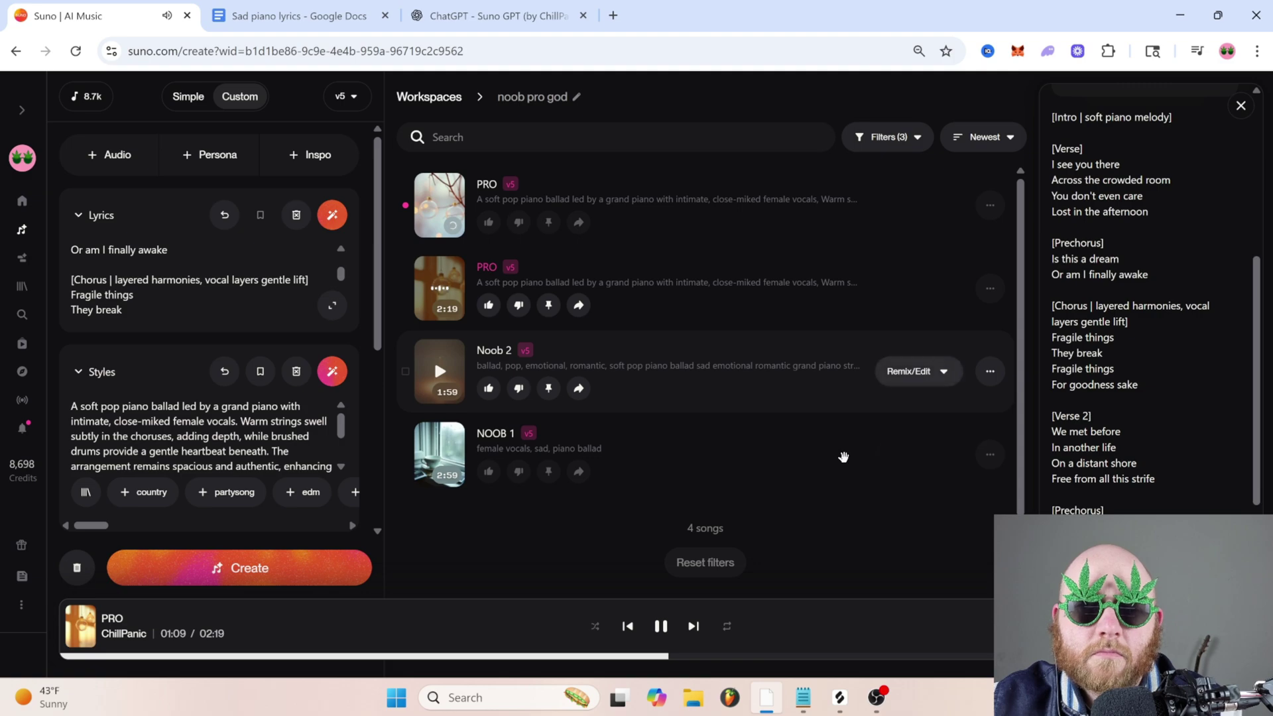
Step: Pause the PRO take, play Noob 2 for comparison, then go to the Sad piano lyrics document
click(662, 627)
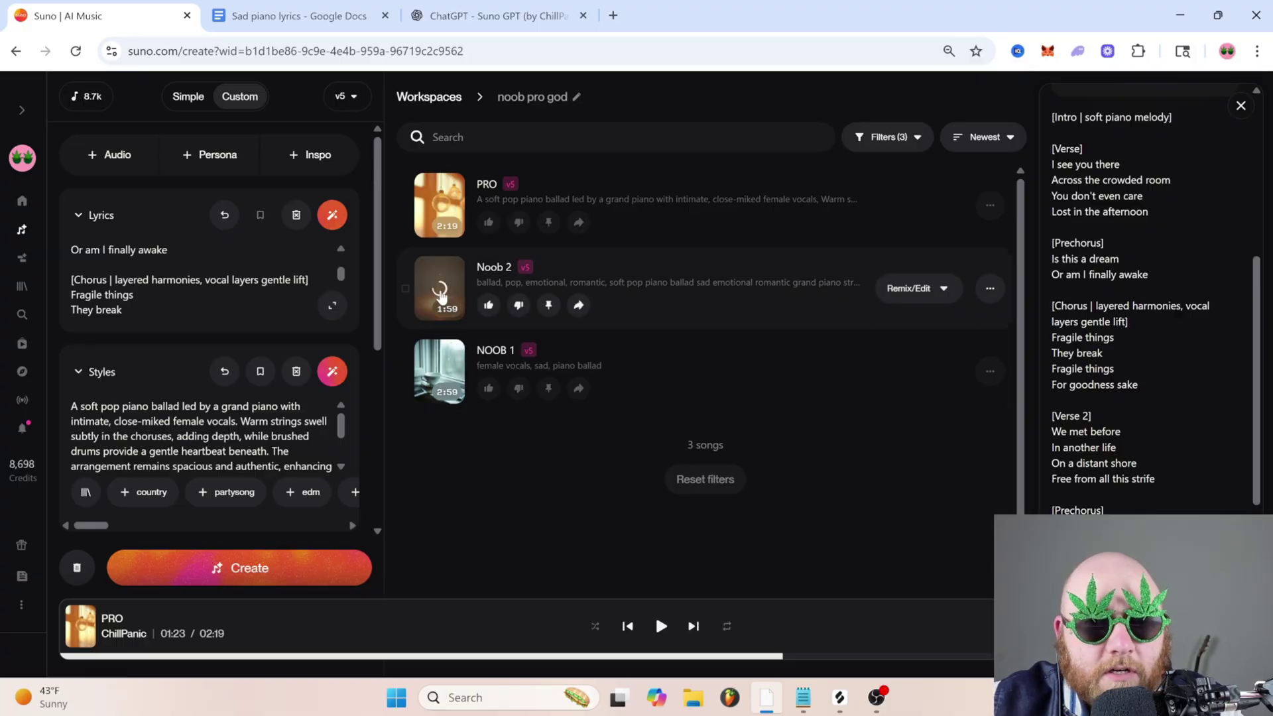
click(439, 288)
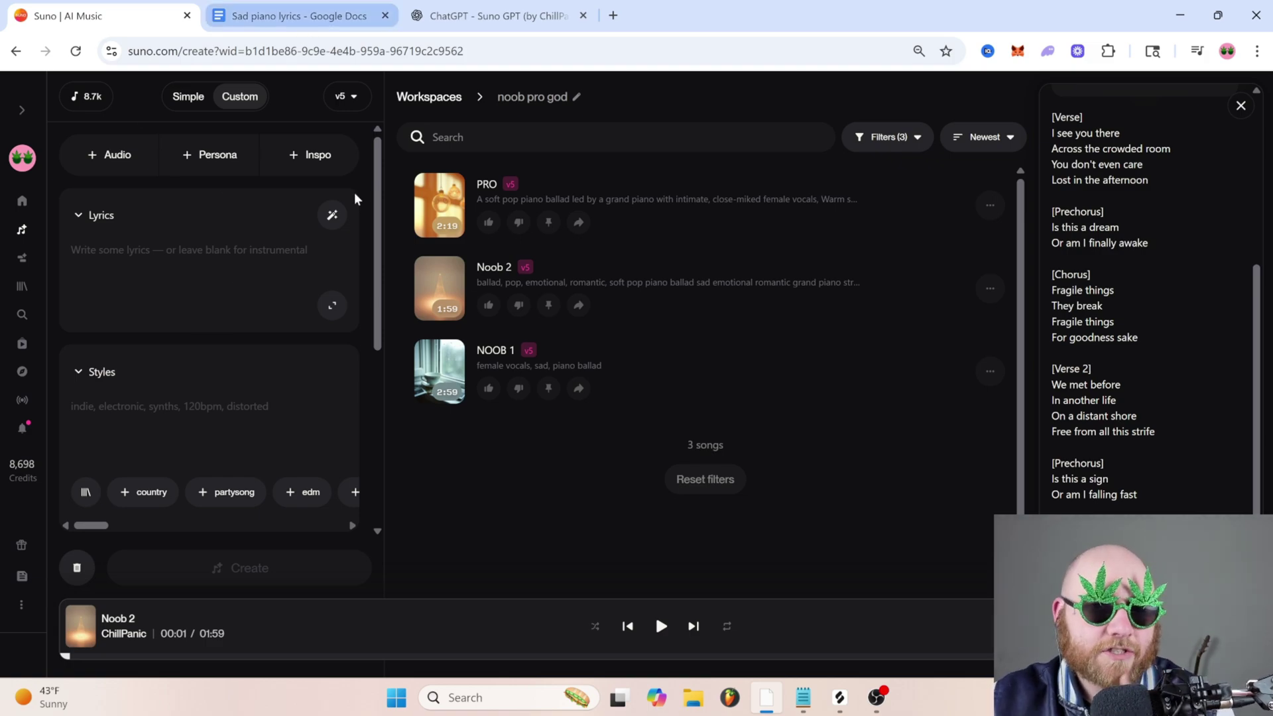
click(356, 34)
Step: Select the annotated lyrics in the Sad piano lyrics doc and move to the Suno GPT chat
drag(338, 238, 586, 448)
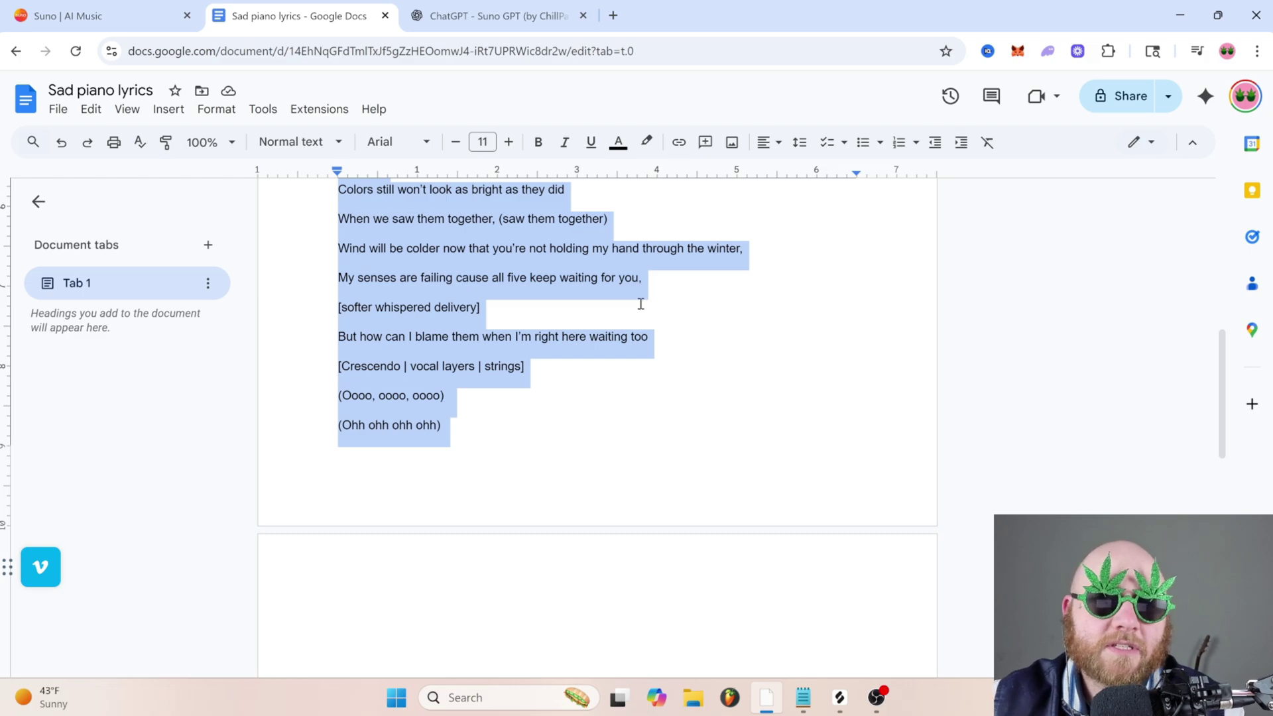
click(528, 12)
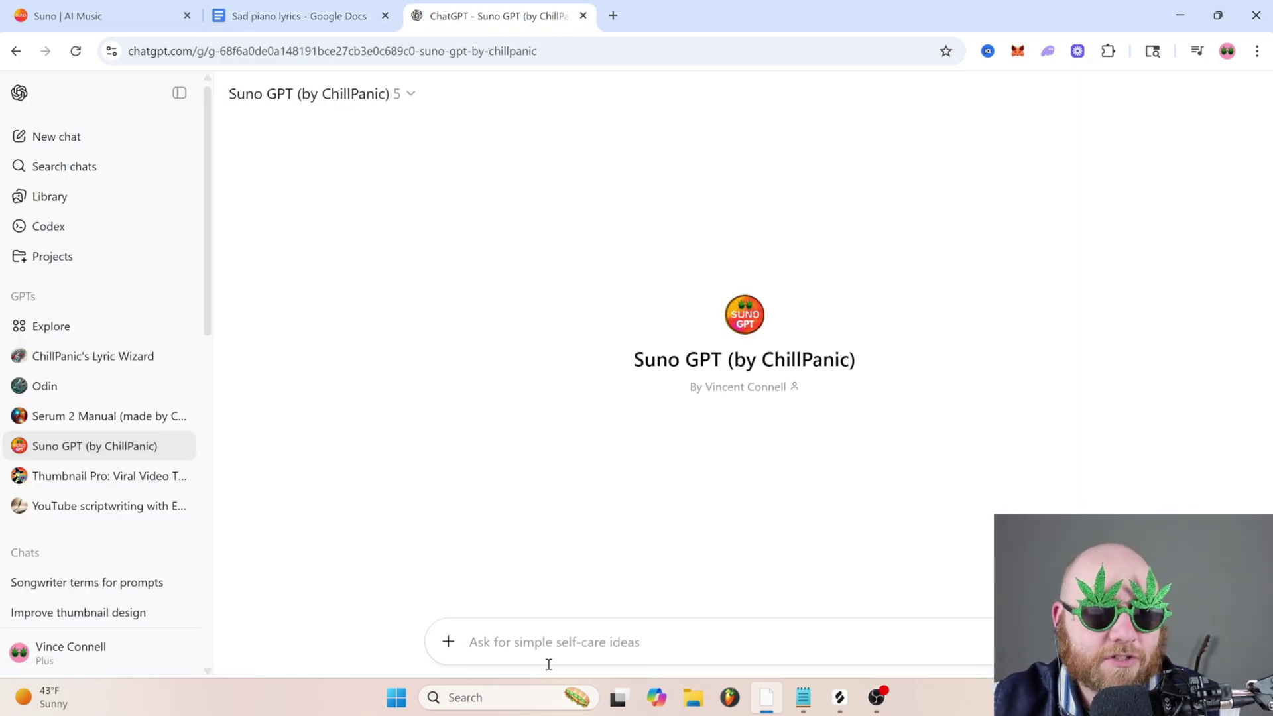
Step: Paste the lyrics into Suno GPT asking for a sad piano pop ballad prompt with these exact lyrics
click(299, 16)
click(477, 15)
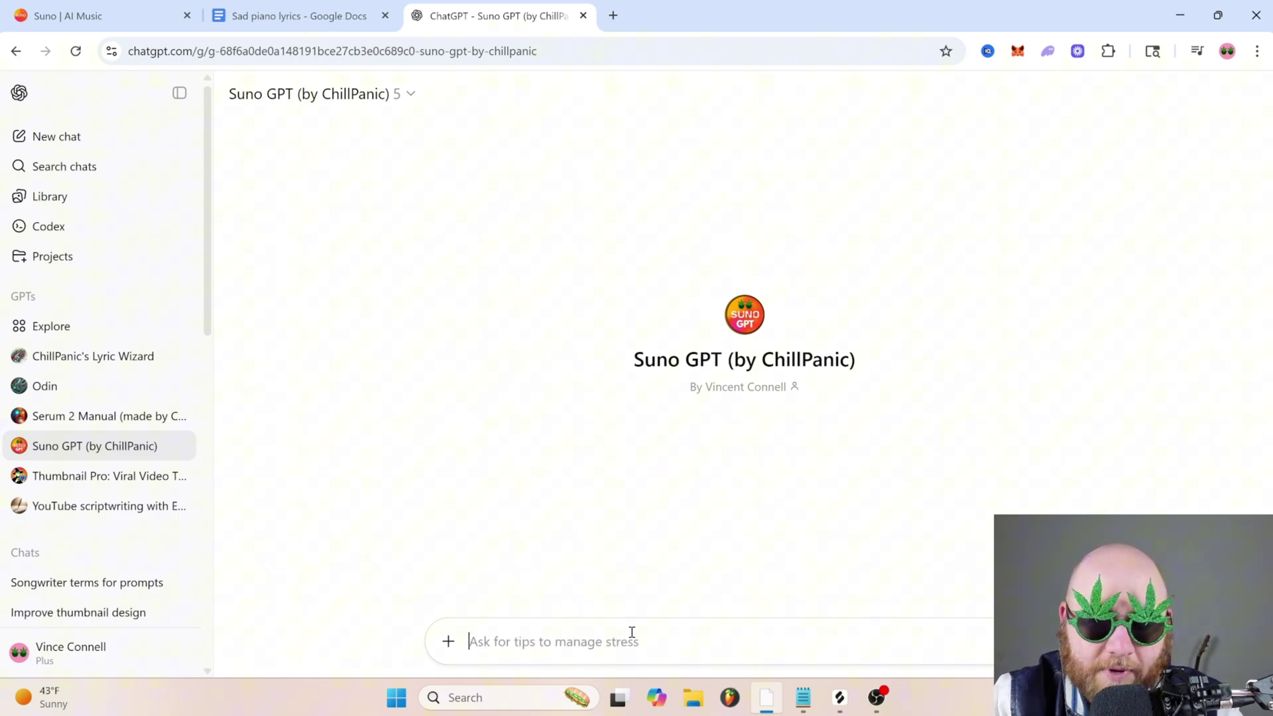
key(ctrl+v)
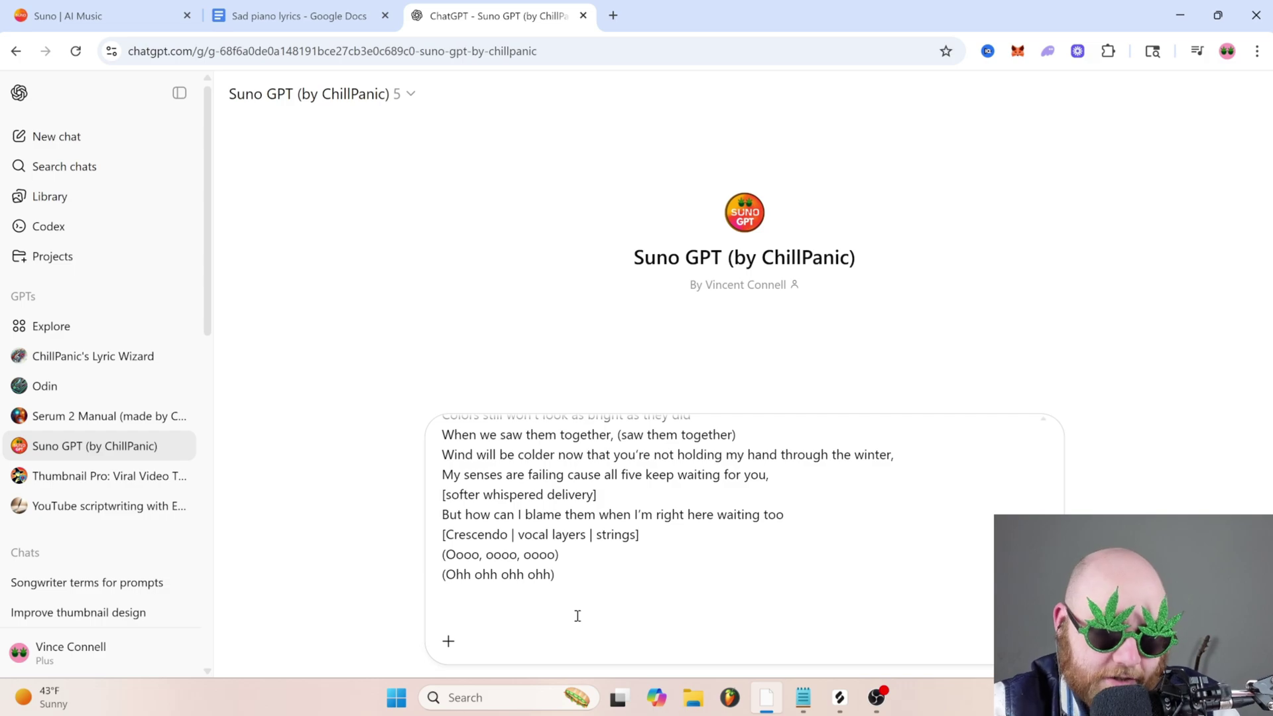
text(I want these exac)
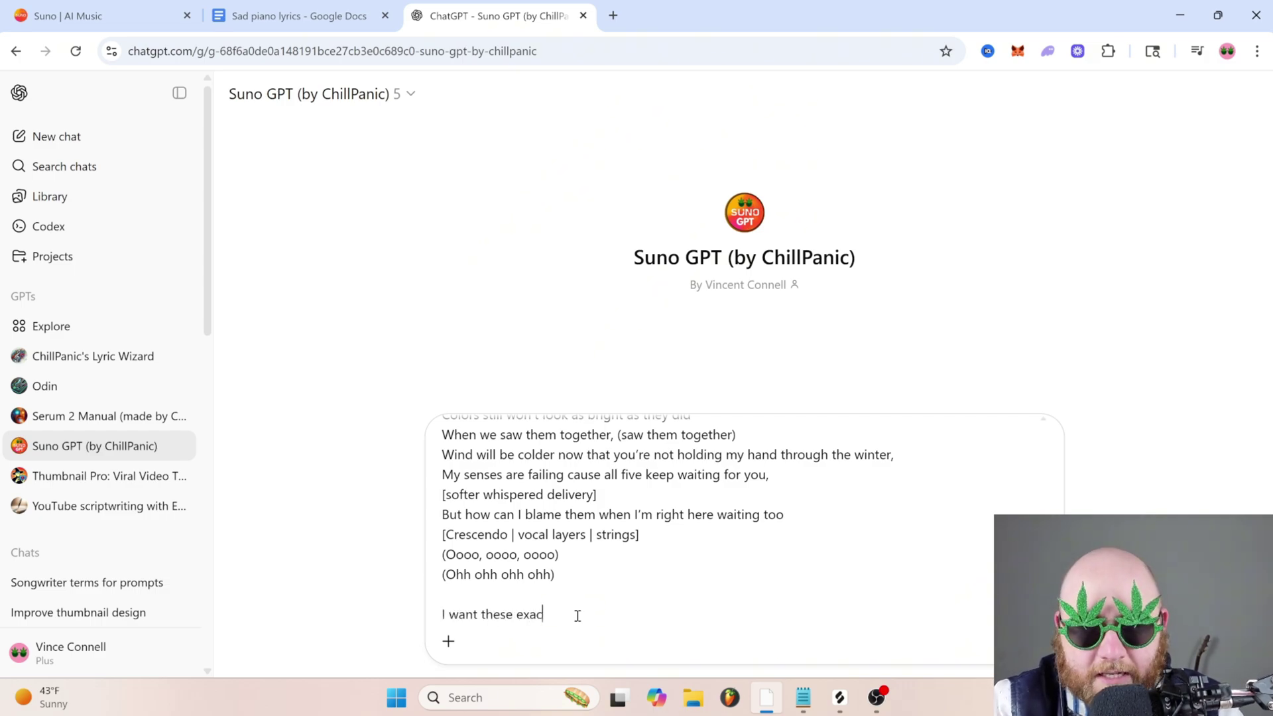
text(t lyrics but )
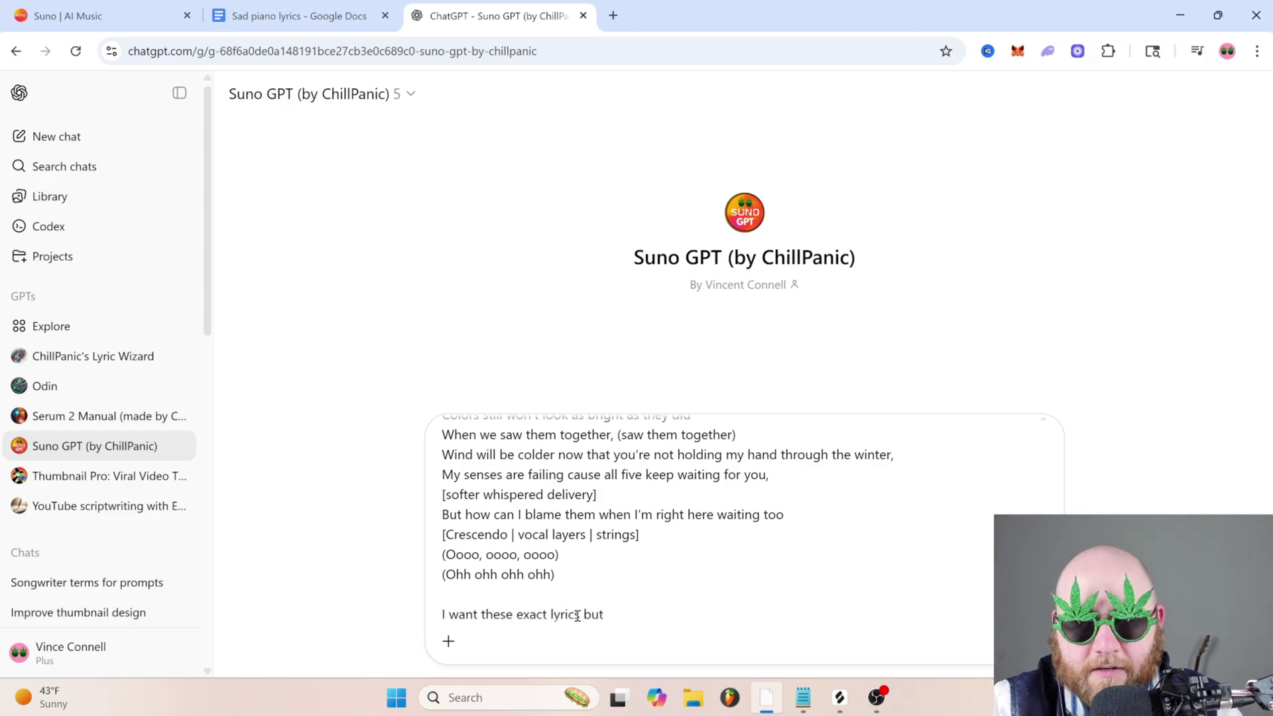
text(a prompt for a sad piano )
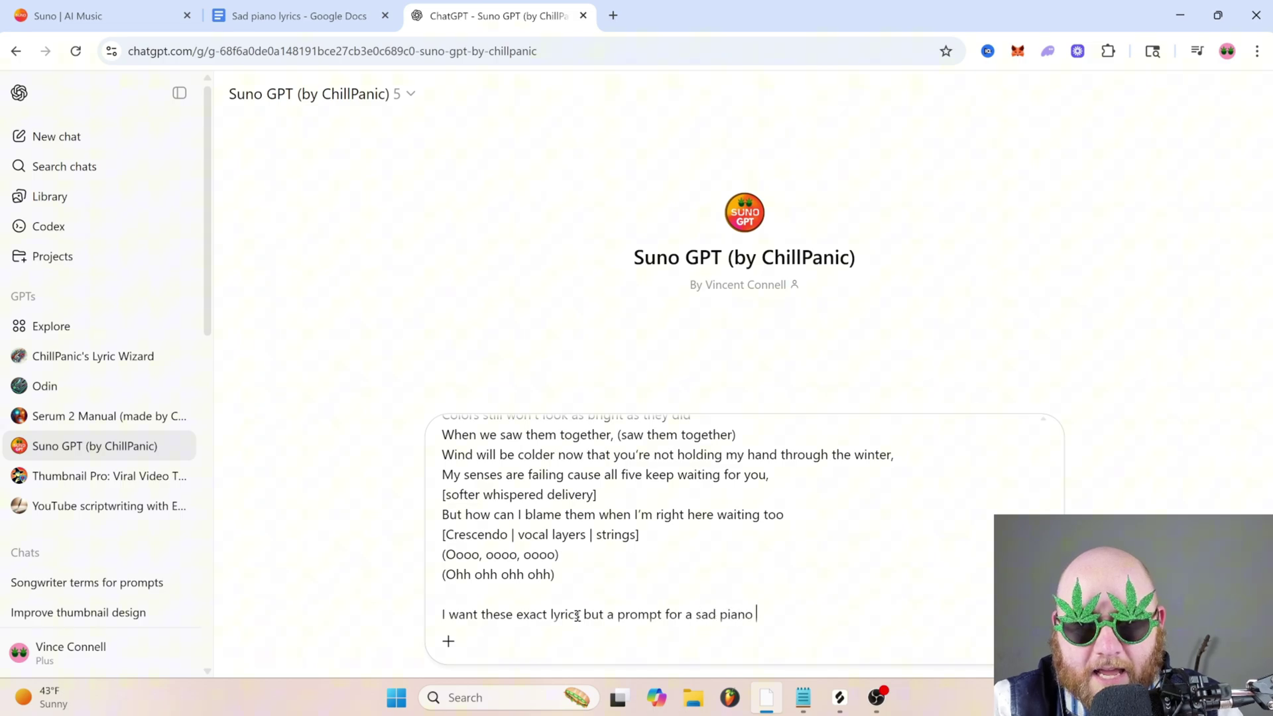
text(pop ballad)
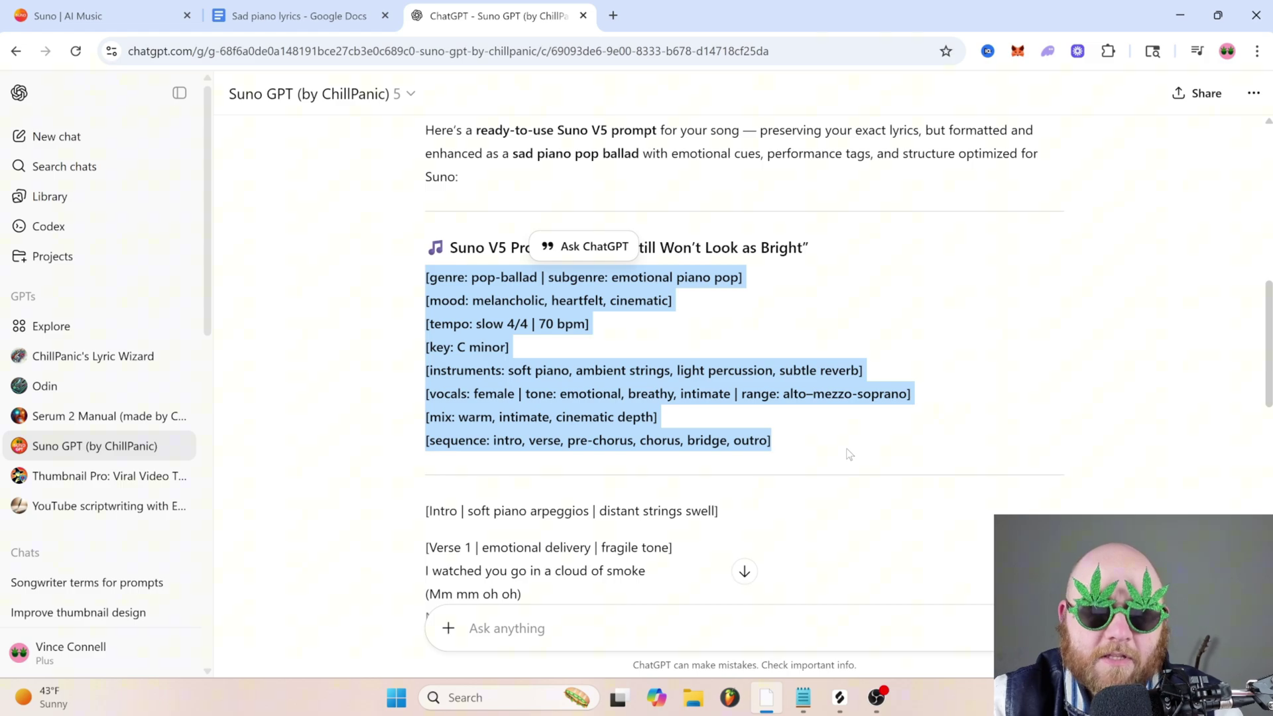
Step: Paste ChatGPT's tagged style prompt into Suno's Styles field
key(ctrl+1)
click(140, 422)
key(ctrl+v)
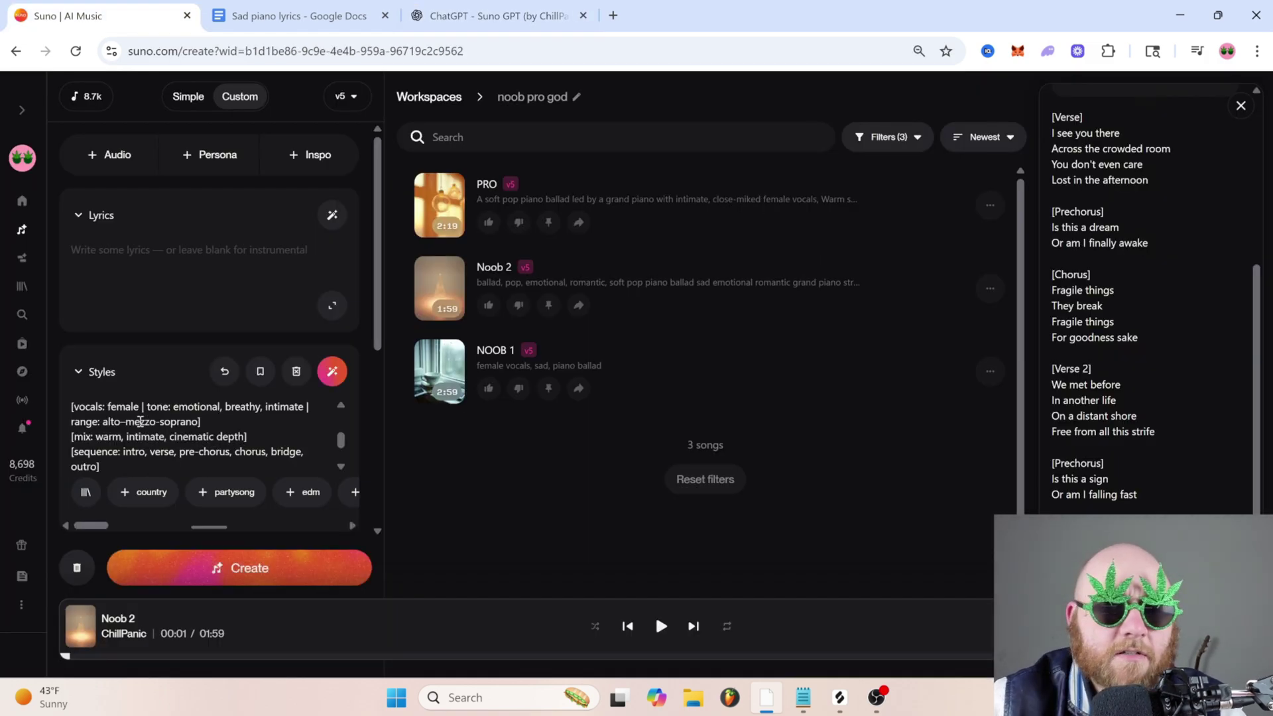
Step: Select ChatGPT's full annotated lyrics, Intro to Outro, including the ad-lib lines
key(ctrl+3)
drag(425, 264, 769, 556)
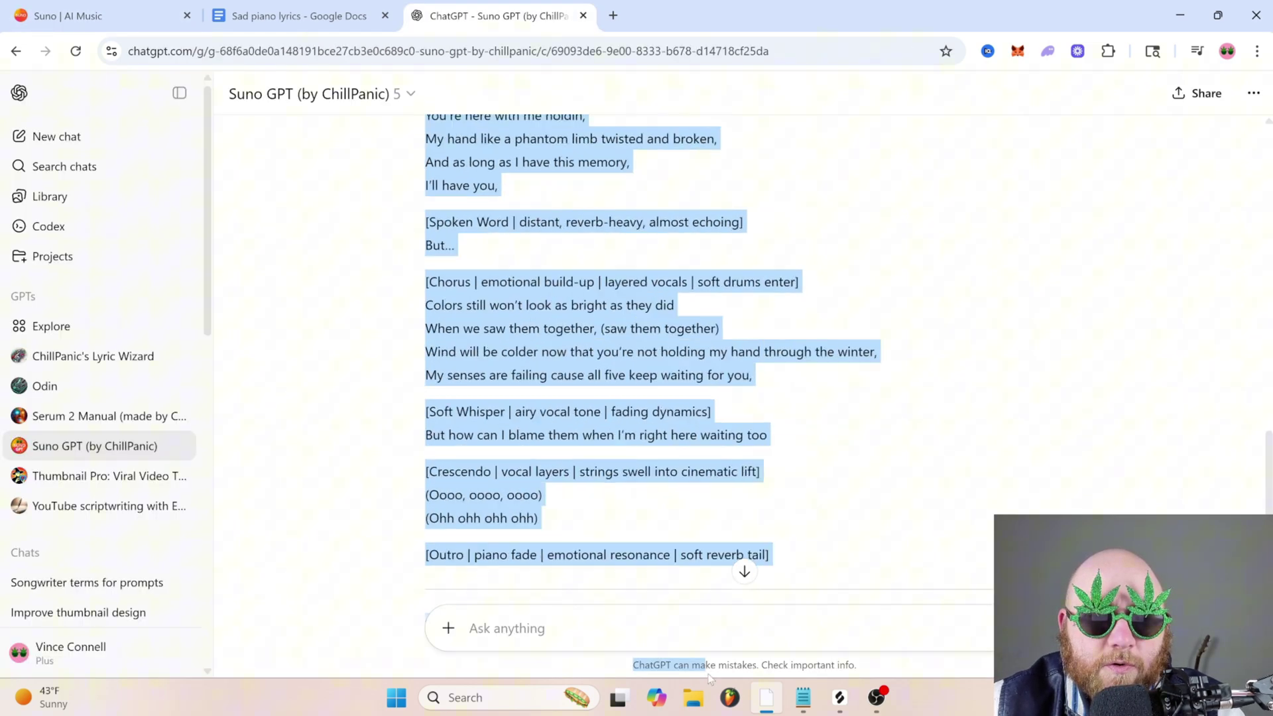
scroll(776, 311, down, 3)
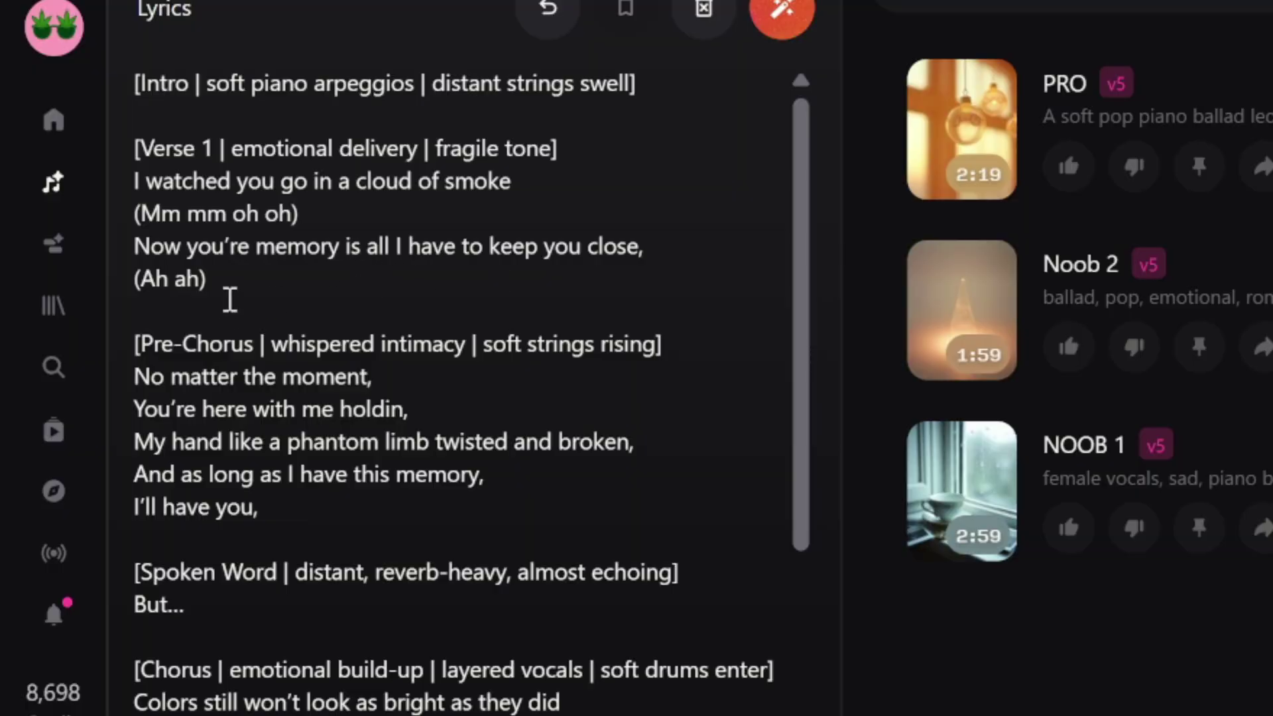
drag(228, 282, 132, 280)
click(238, 280)
drag(304, 214, 126, 228)
click(406, 261)
click(600, 399)
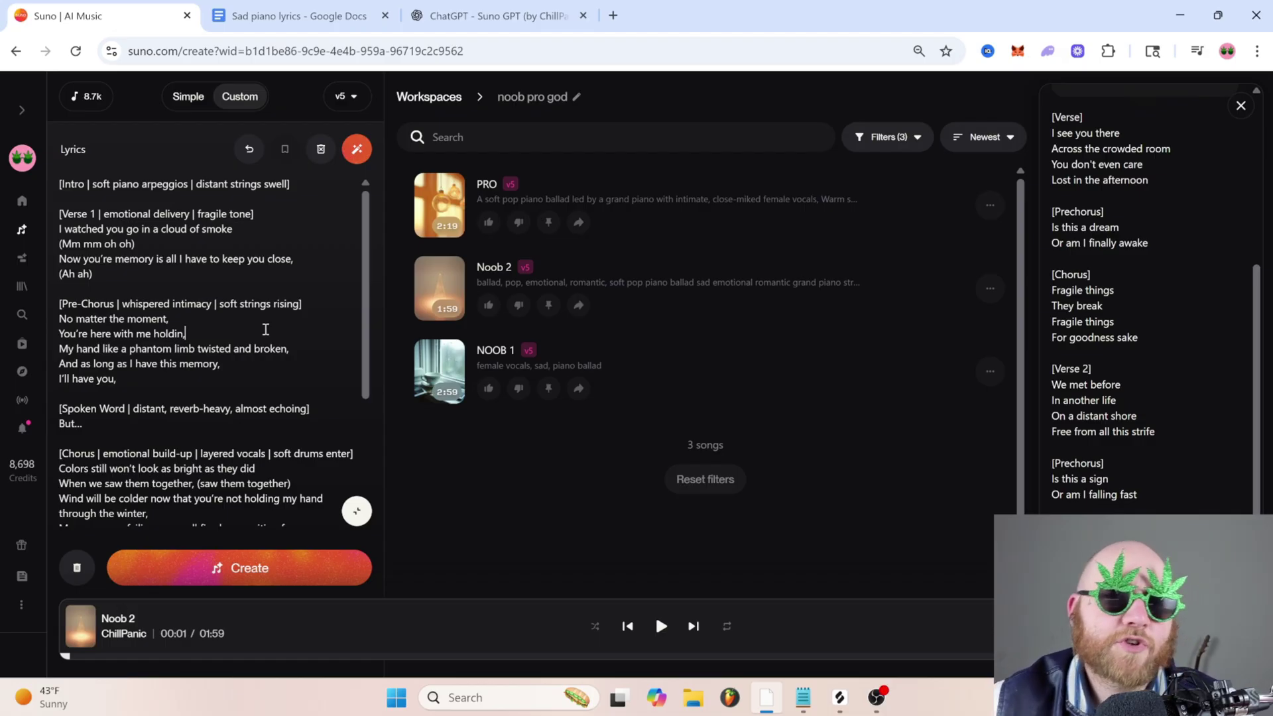
Step: Review the Intro and Verse 1 tags in the lyrics, then create two new PRO songs
scroll(265, 332, down, 1)
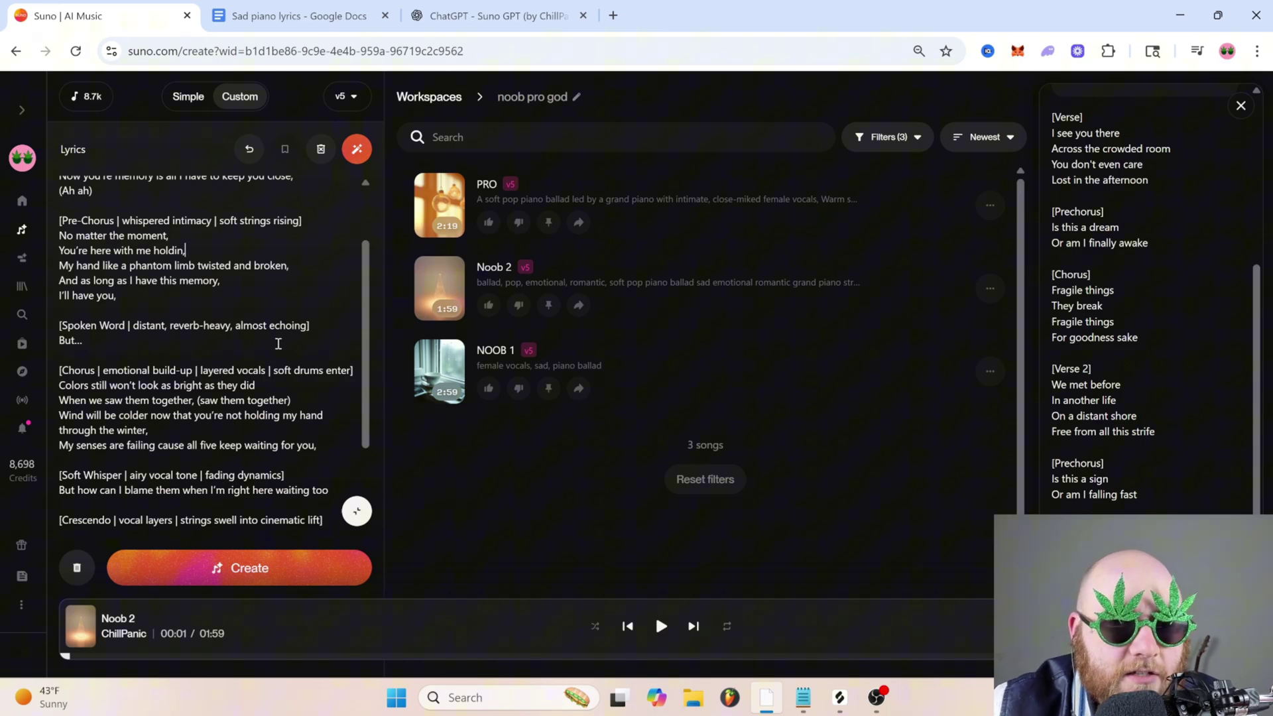
scroll(269, 335, up, 1)
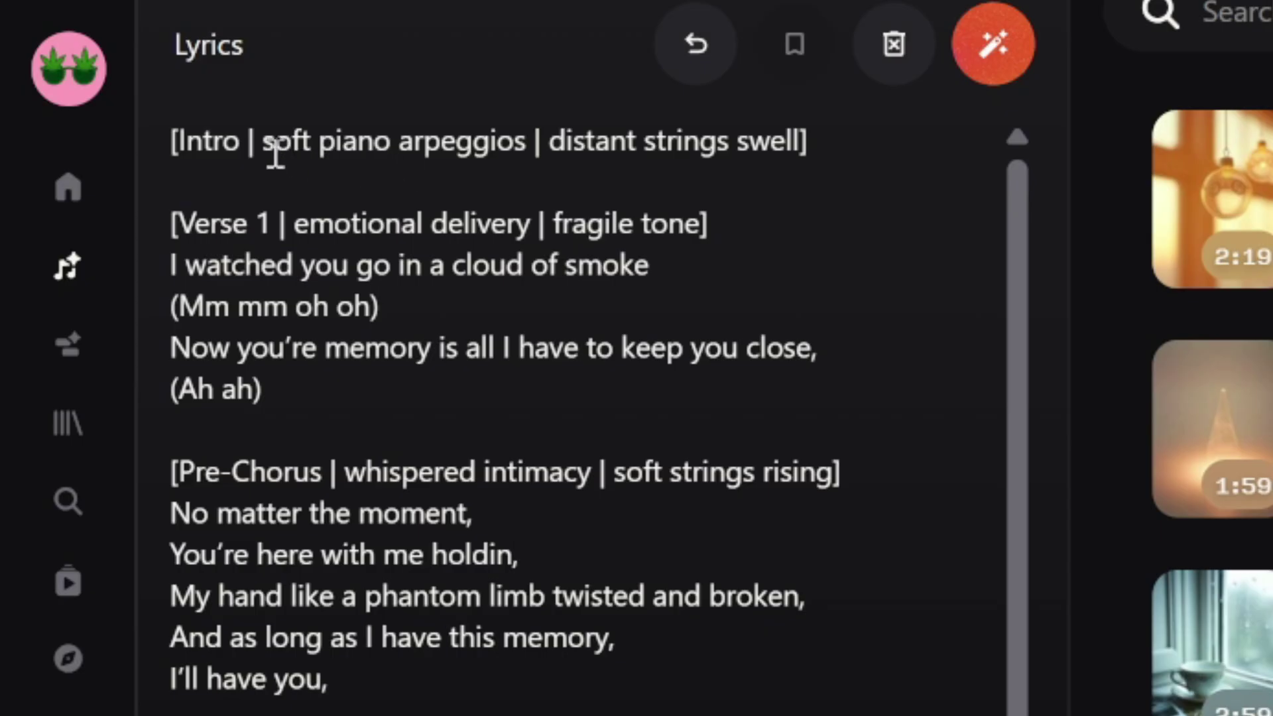
drag(276, 153, 528, 149)
click(687, 142)
drag(690, 144, 781, 168)
click(784, 169)
drag(335, 226, 691, 226)
click(817, 283)
scroll(747, 520, down, 3)
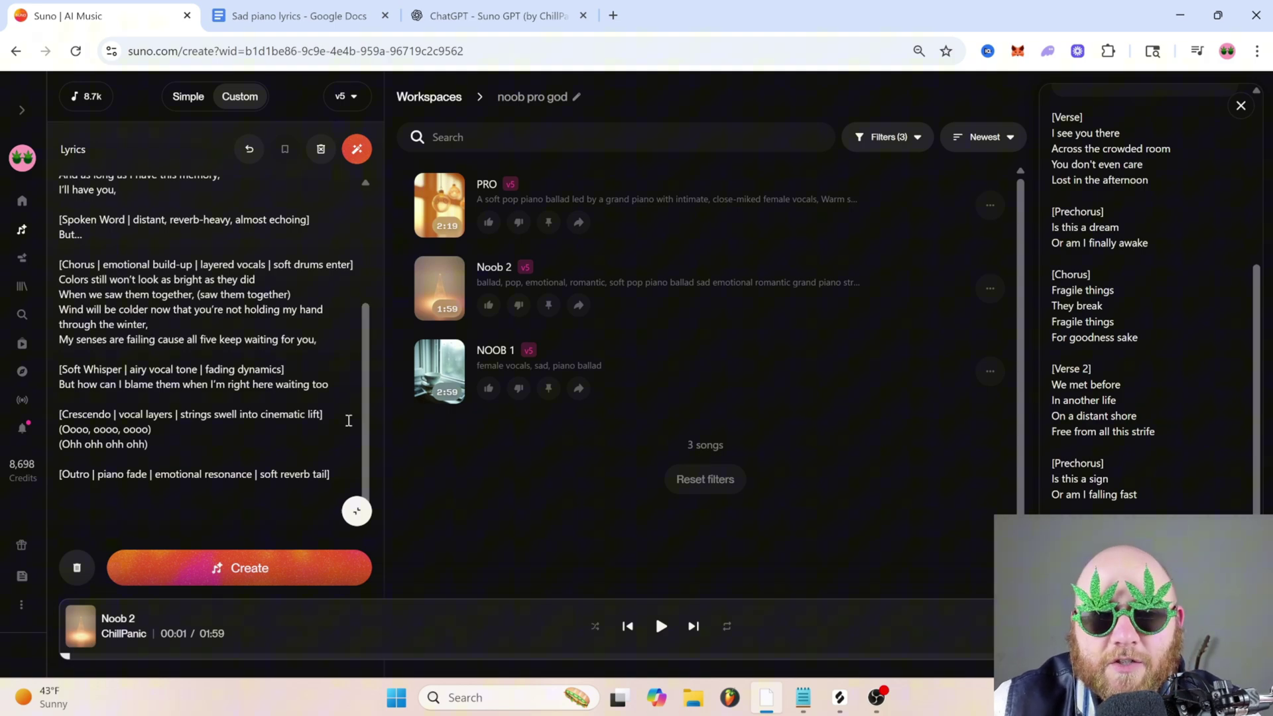
click(278, 577)
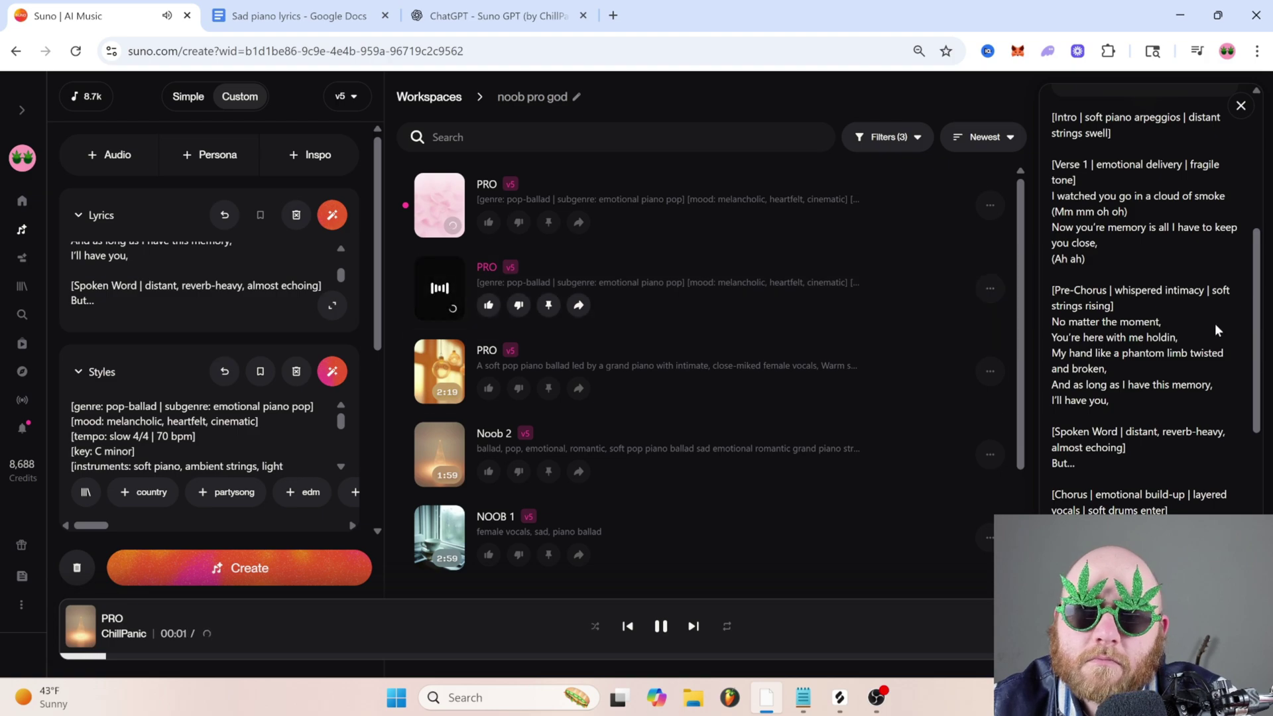
Step: Expand the new PRO take's full style prompt in the details panel, then collapse it
scroll(1207, 330, up, 2)
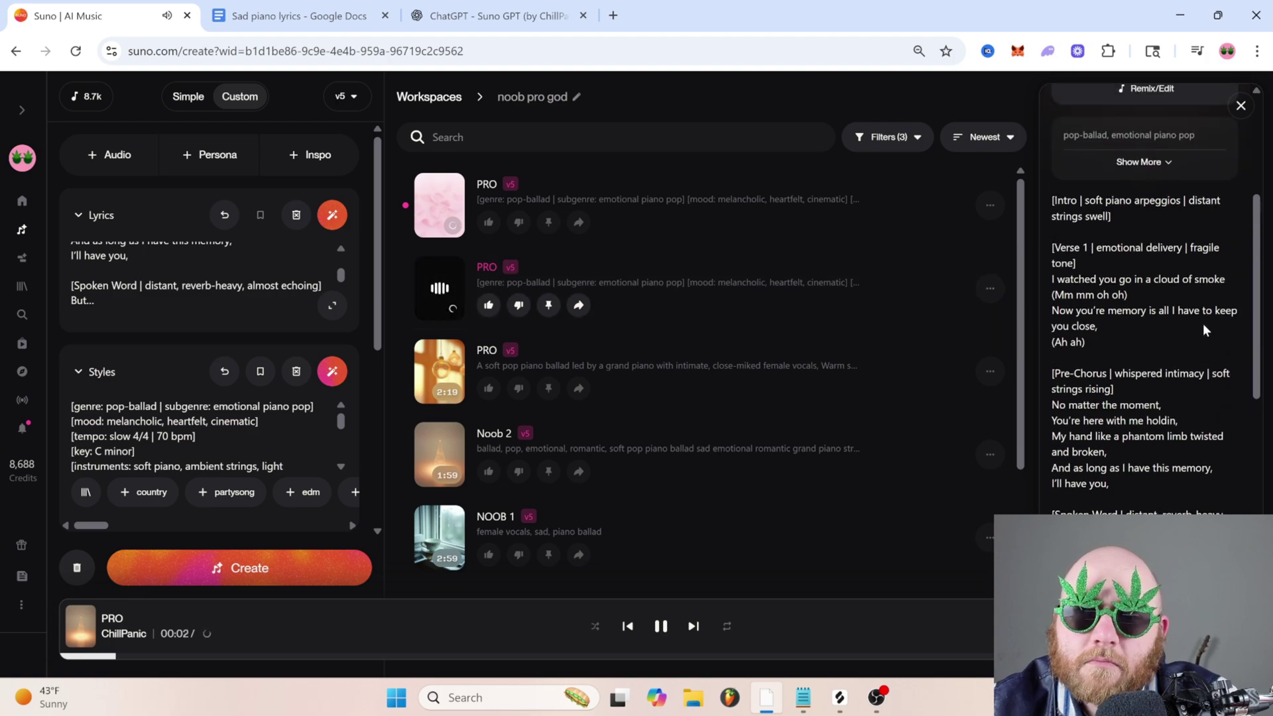
click(1140, 164)
click(1154, 305)
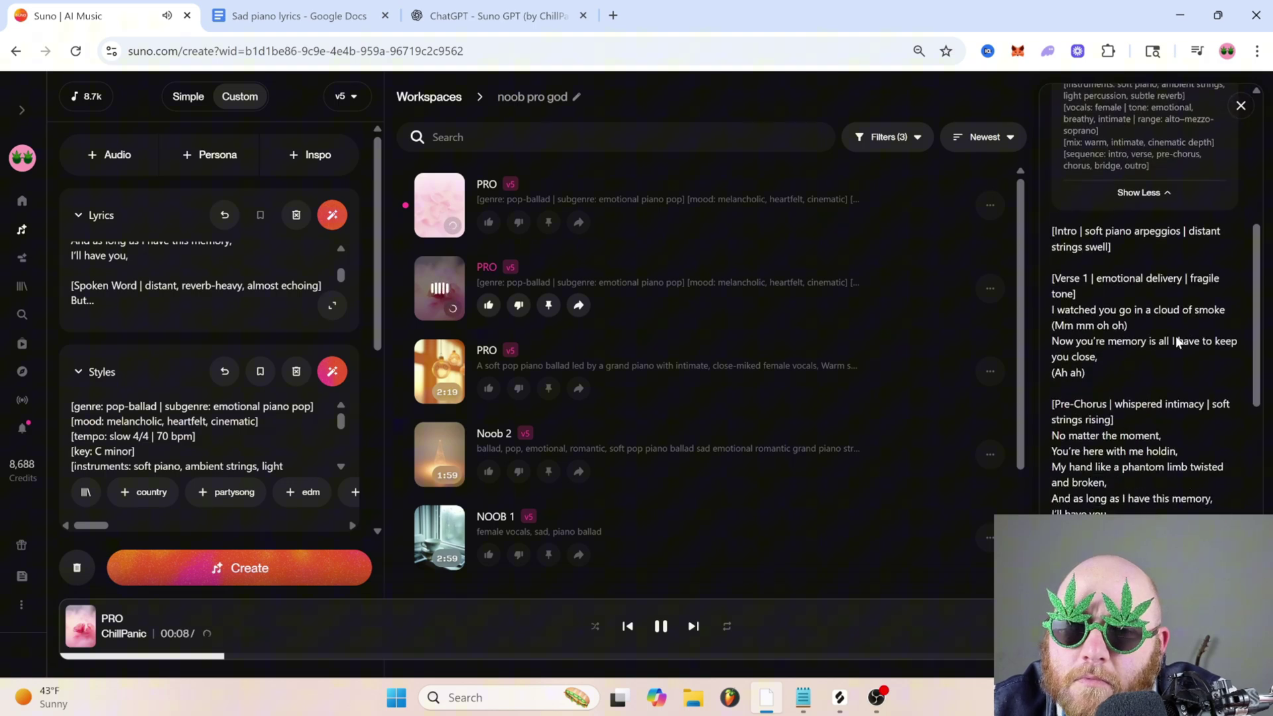
scroll(1200, 345, down, 3)
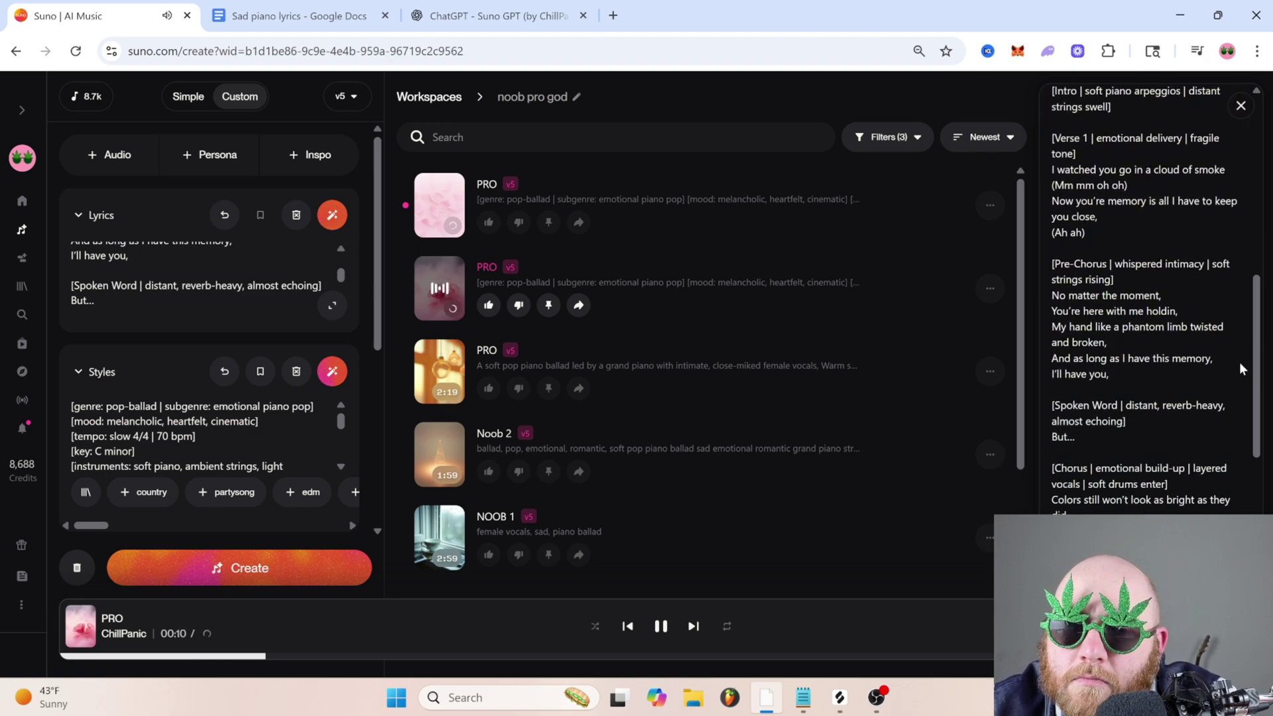
Step: Look over the PRO take's song options menu, then close it
scroll(1259, 341, up, 1)
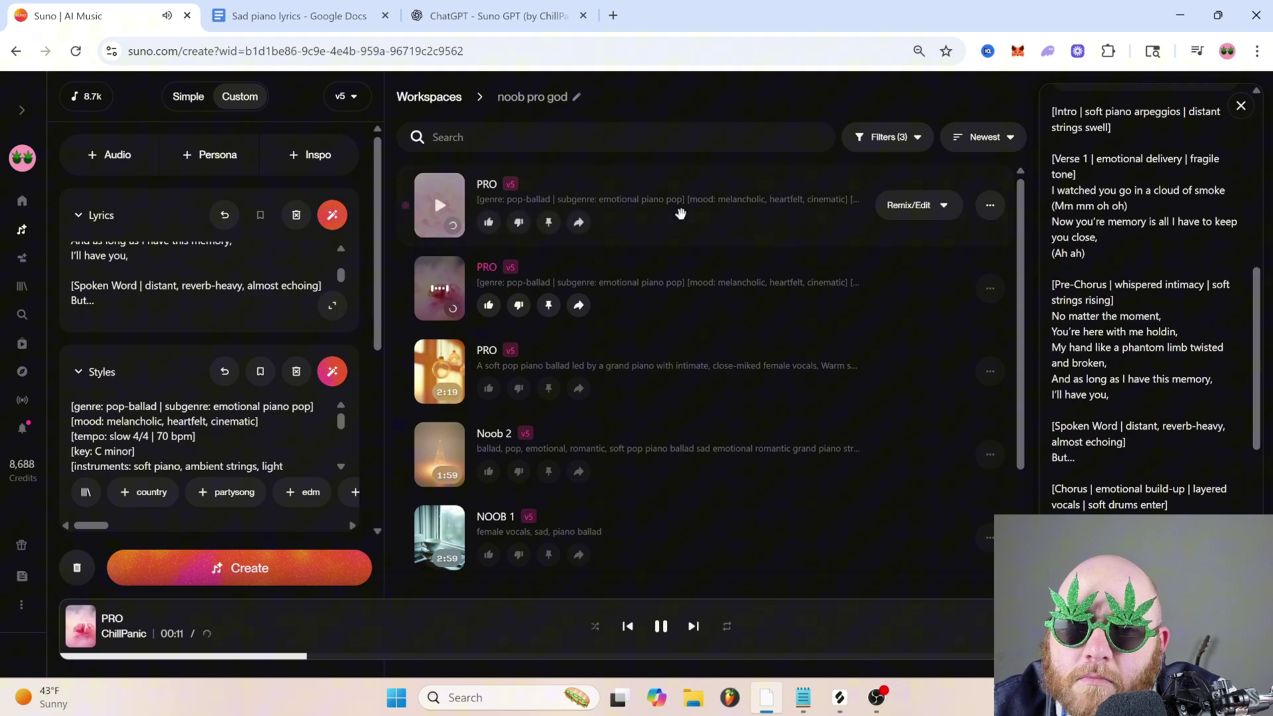
mouse_move(941, 287)
click(989, 290)
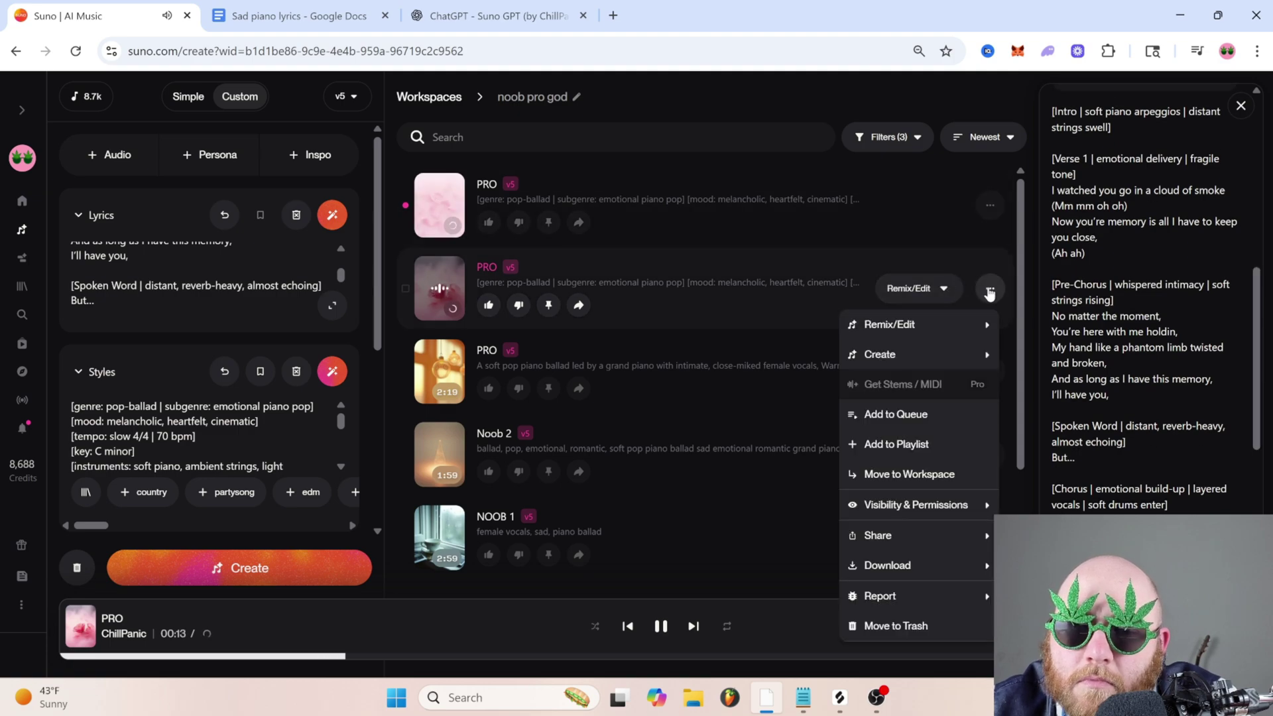
click(990, 290)
scroll(1260, 302, up, 2)
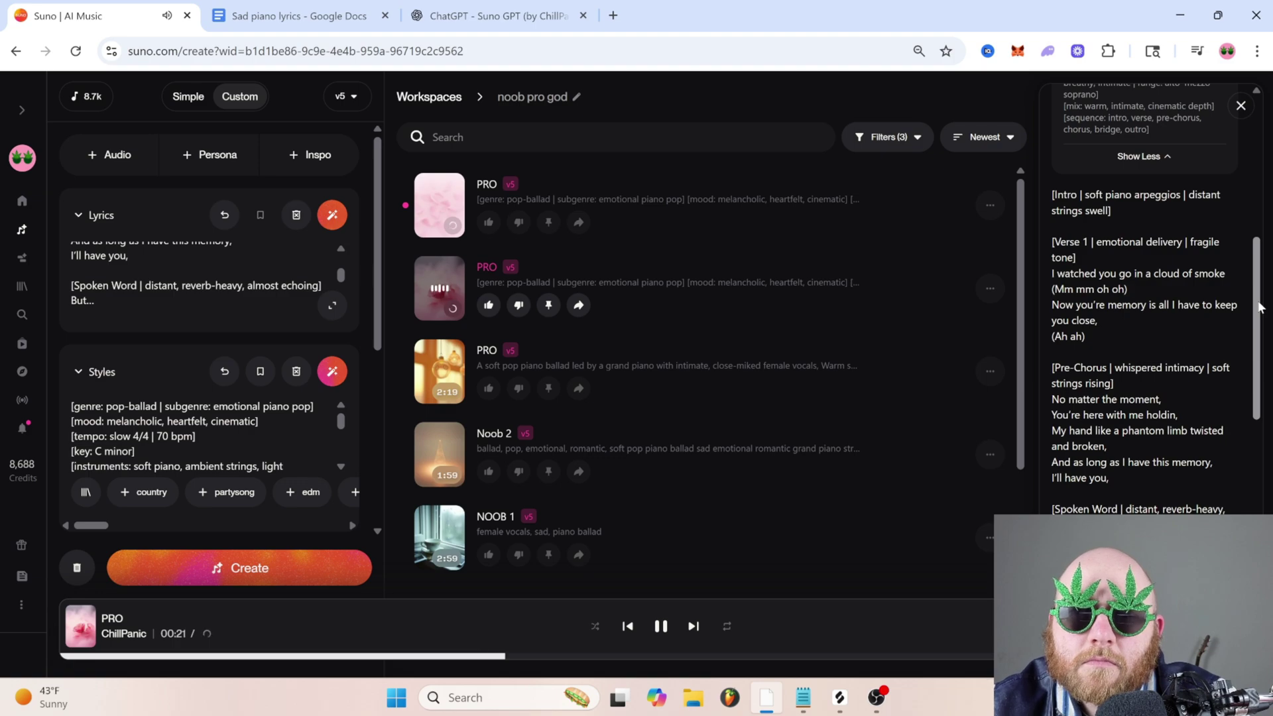
scroll(1260, 307, down, 1)
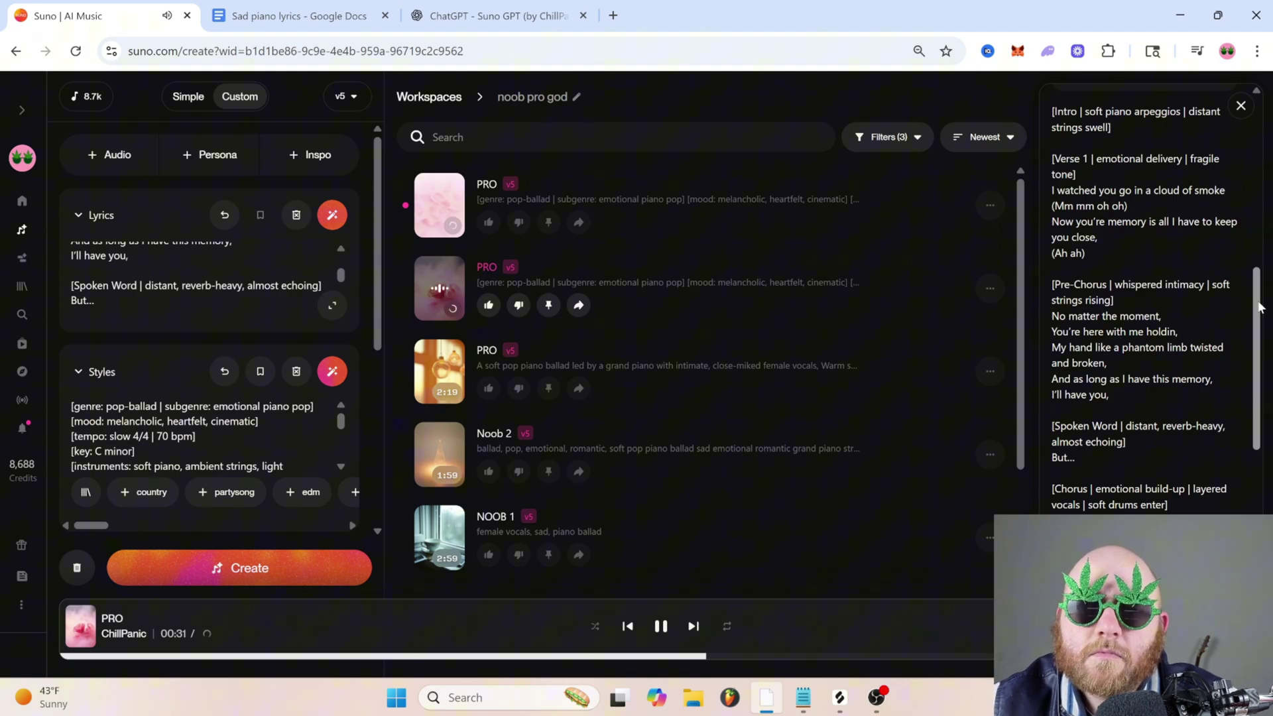
scroll(1260, 307, down, 1)
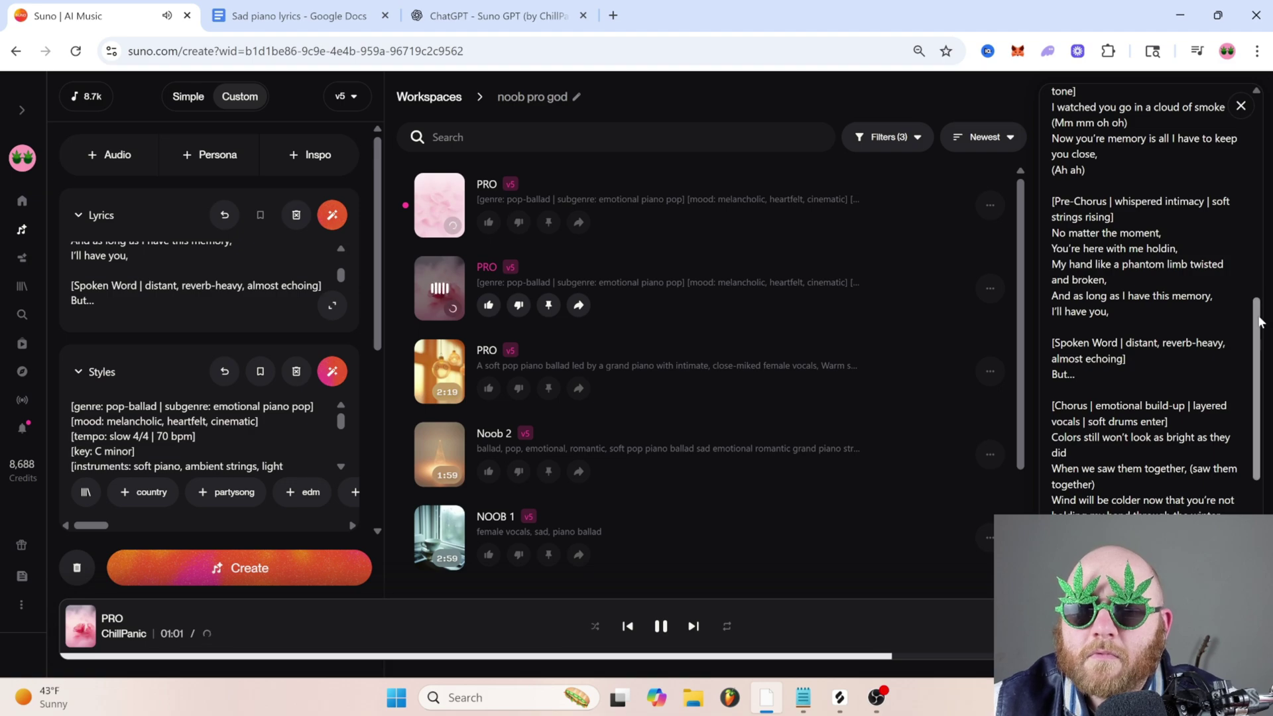
scroll(1260, 321, down, 1)
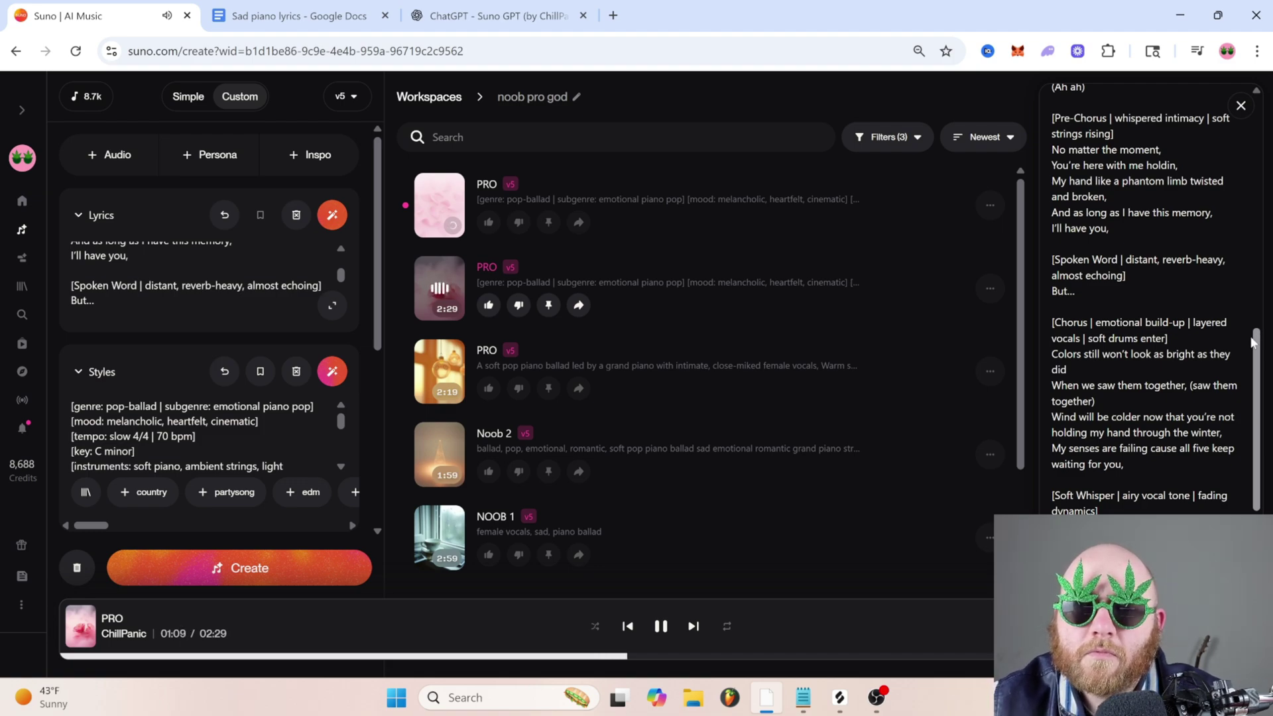
scroll(1253, 342, down, 1)
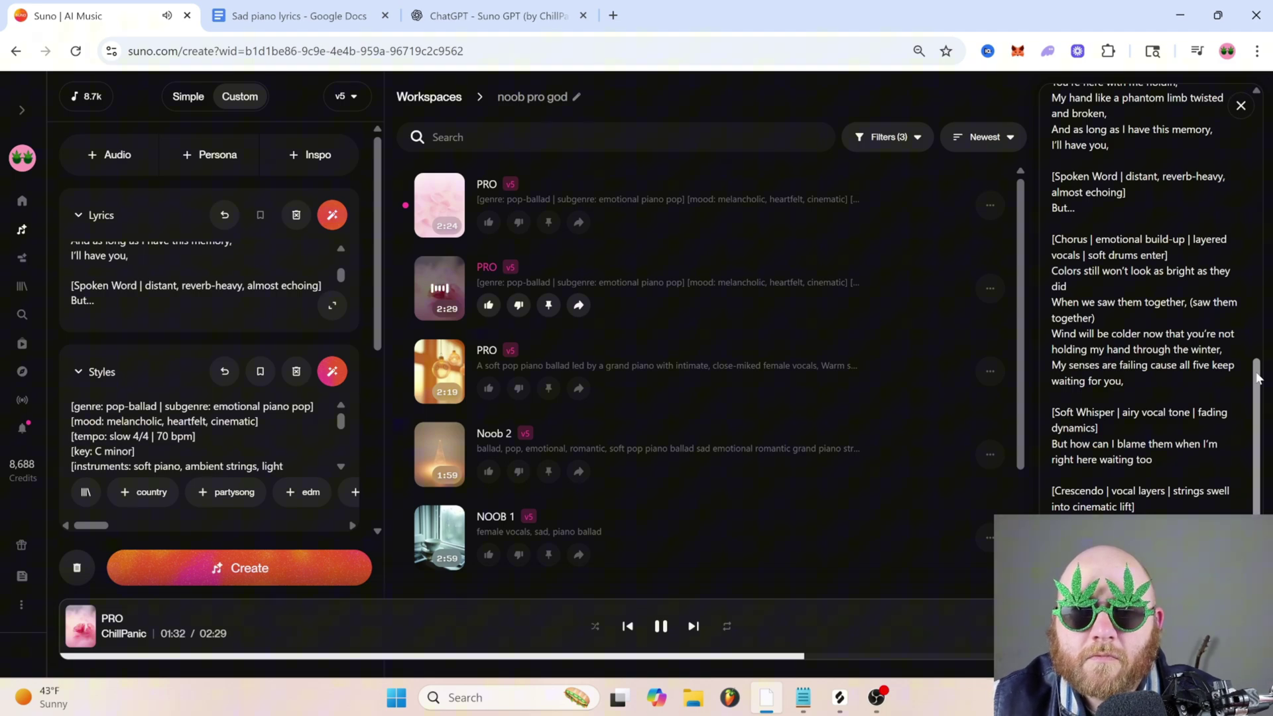
scroll(1258, 378, down, 1)
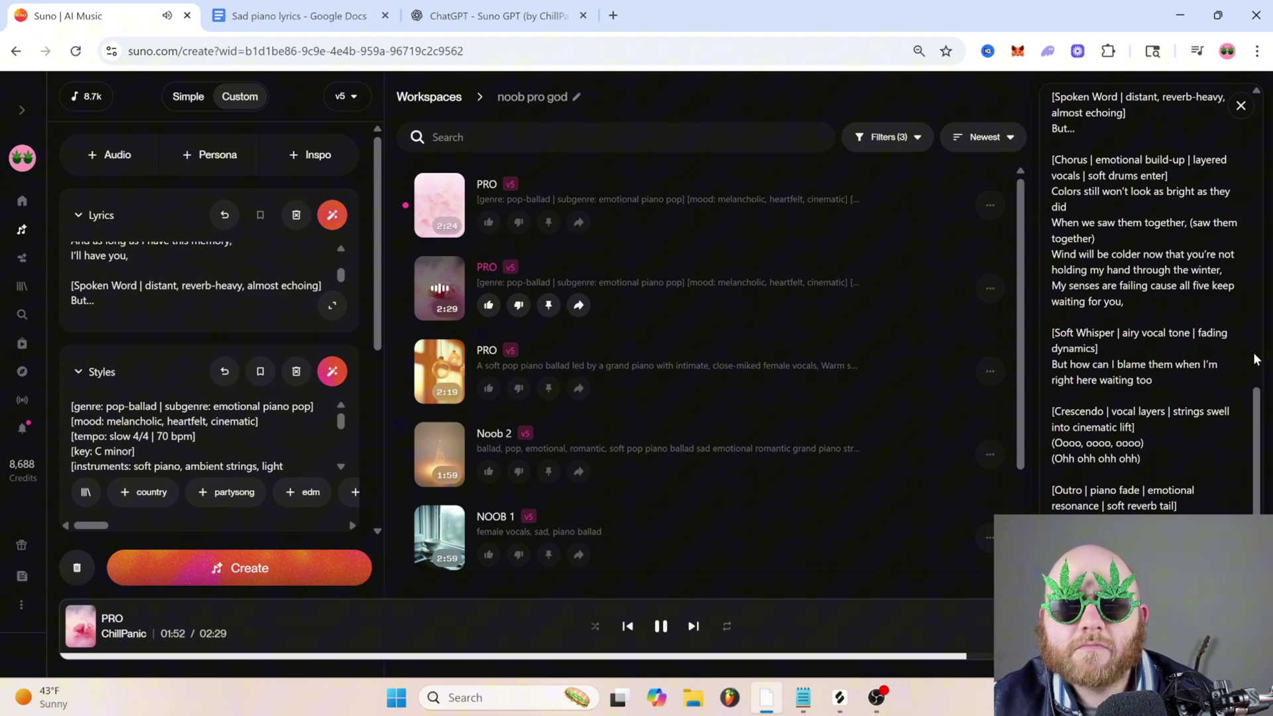
Step: Pause the PRO take and play part of the earlier NOOB 1 take for comparison, then pause it
click(673, 627)
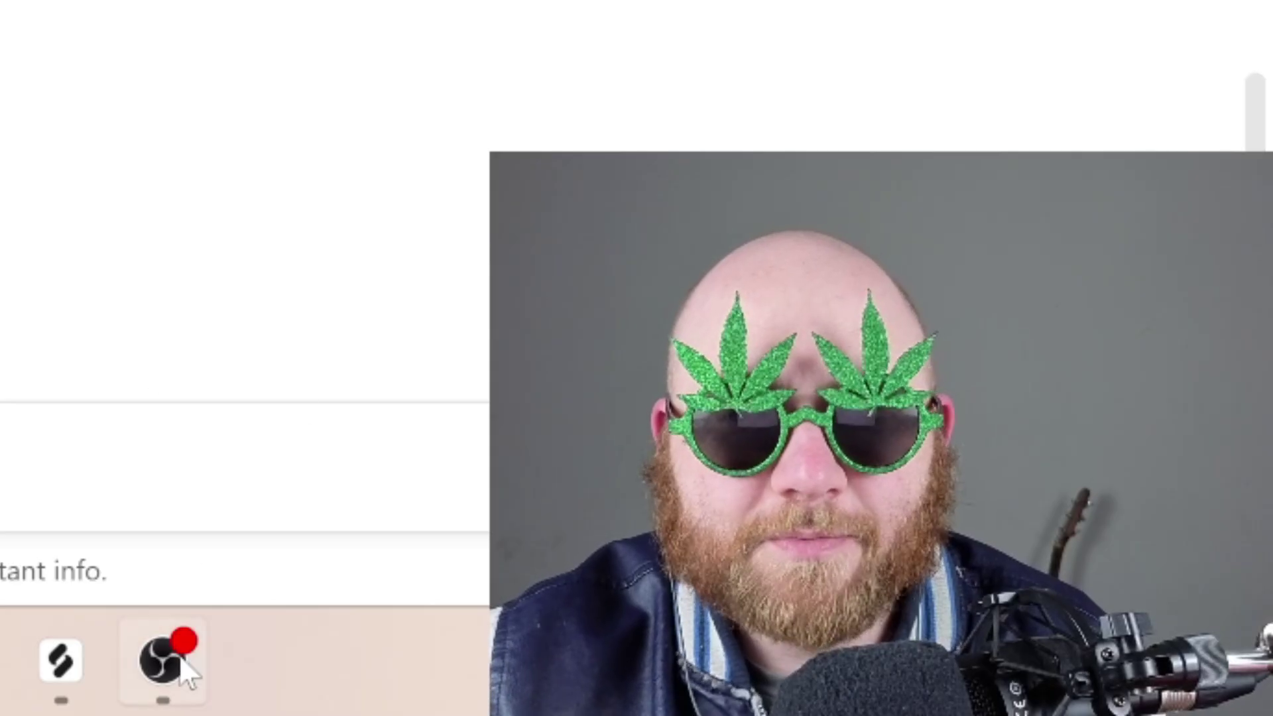
click(183, 663)
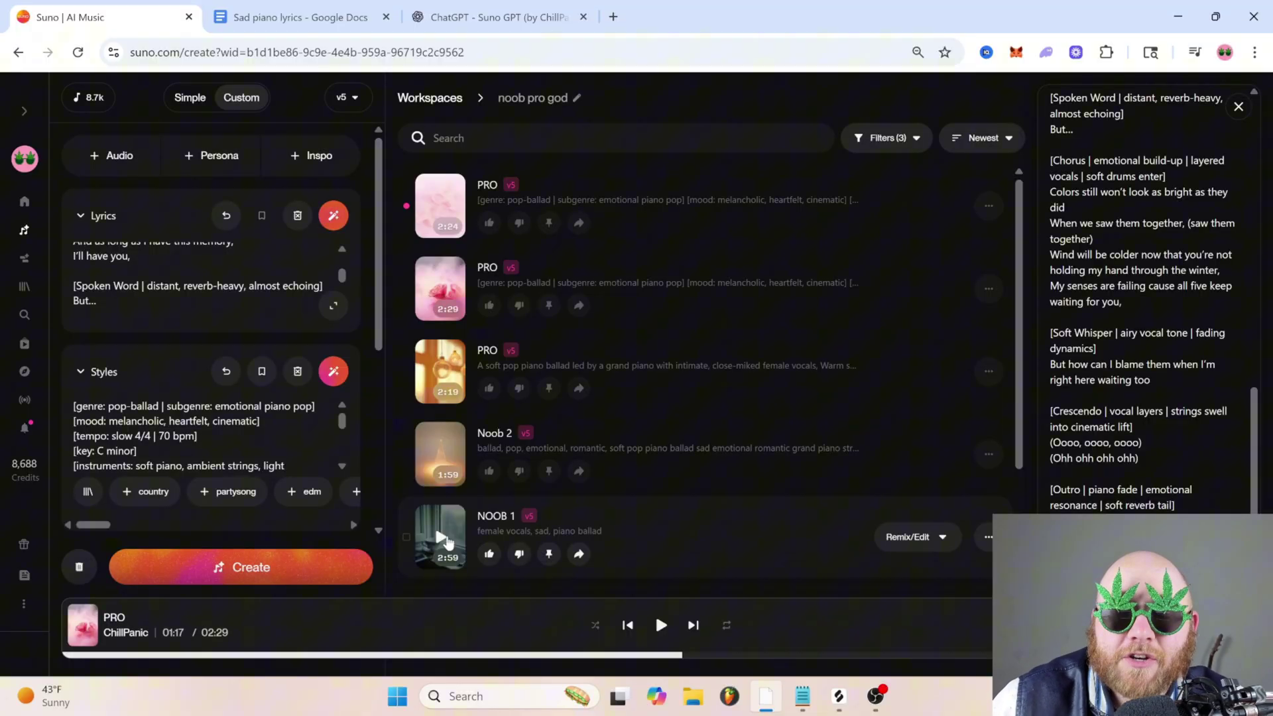
click(443, 538)
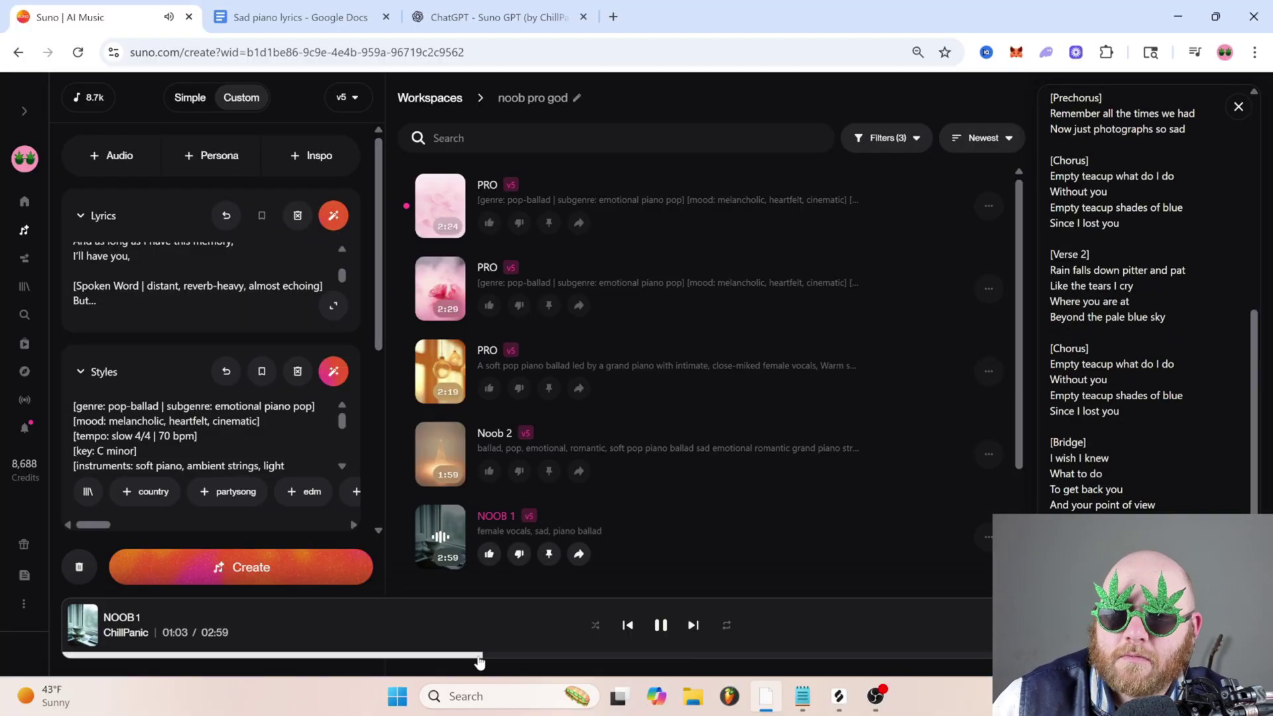
click(660, 627)
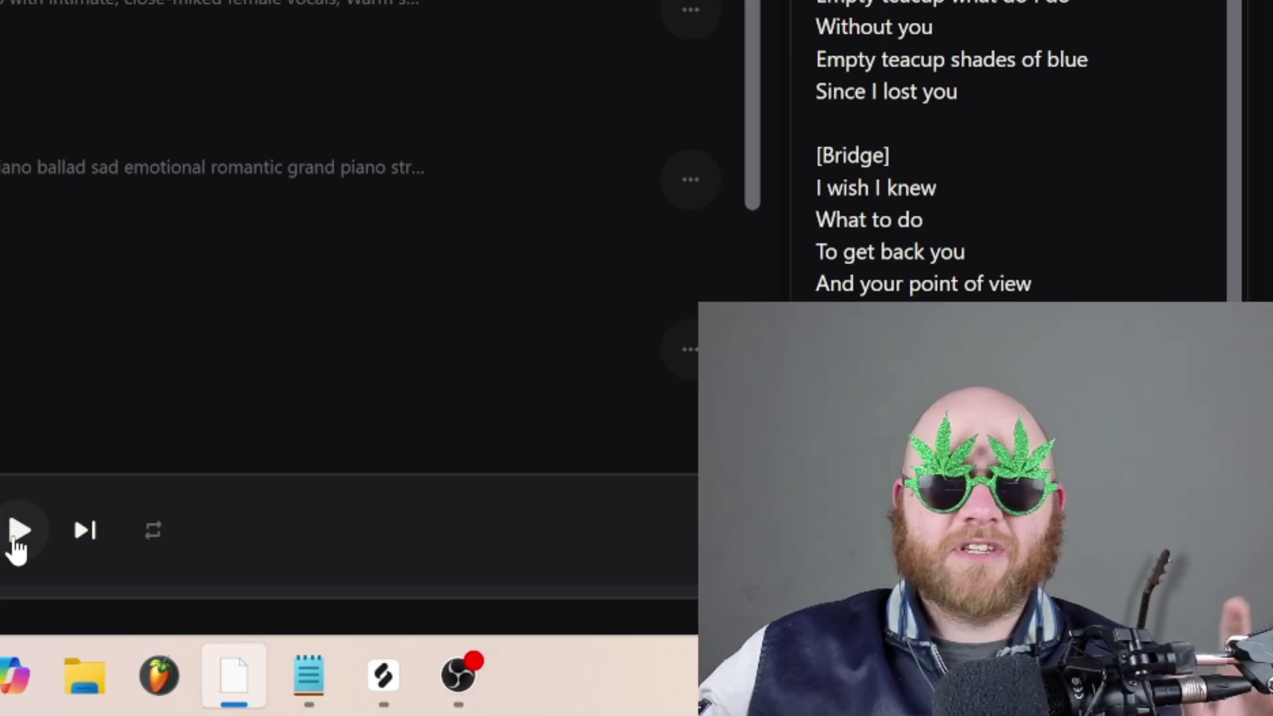